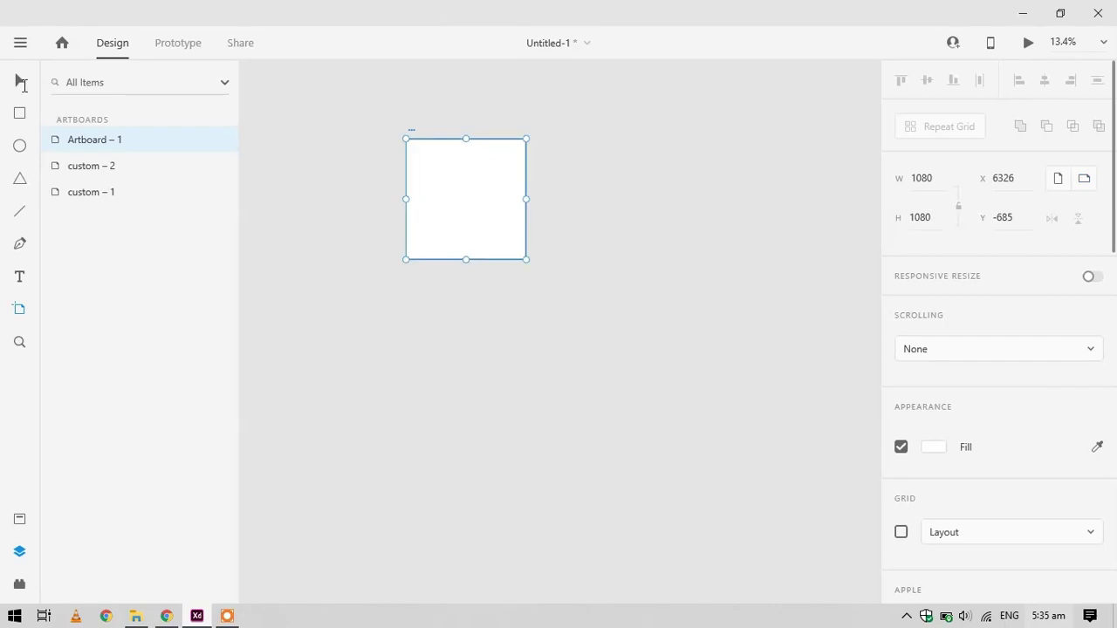
Set the fill of the 1080 × 1080 artboard to black, hex 000
{"action": "scroll", "coordinate": [436, 178], "scroll_direction": "up", "scroll_amount": 3}
{"action": "left_click_drag", "start_coordinate": [456, 174], "coordinate": [451, 253]}
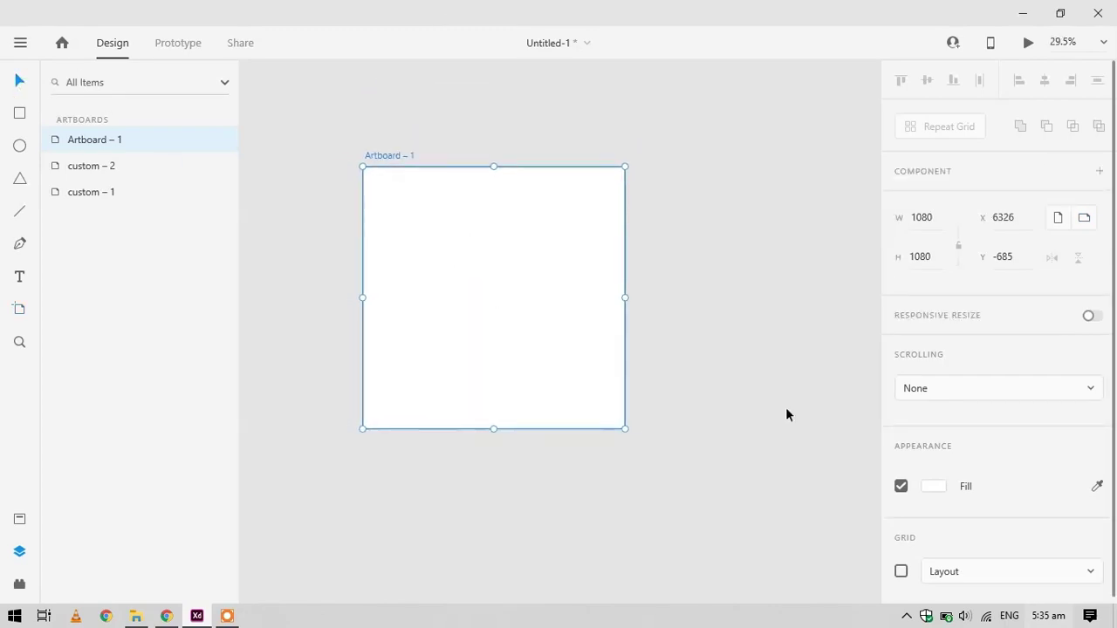
{"action": "left_click", "coordinate": [938, 487]}
{"action": "type", "text": "000"}
{"action": "key", "text": "Return"}
Draw a rectangle about 498 × 203 and centre it horizontally and vertically on the artboard
{"action": "key", "text": "r"}
{"action": "mouse_move", "coordinate": [494, 297]}
{"action": "left_mouse_down"}
{"action": "mouse_move", "coordinate": [614, 347]}
{"action": "mouse_move", "coordinate": [496, 253]}
{"action": "left_mouse_up"}
{"action": "scroll", "coordinate": [513, 330], "scroll_direction": "up", "scroll_amount": 2}
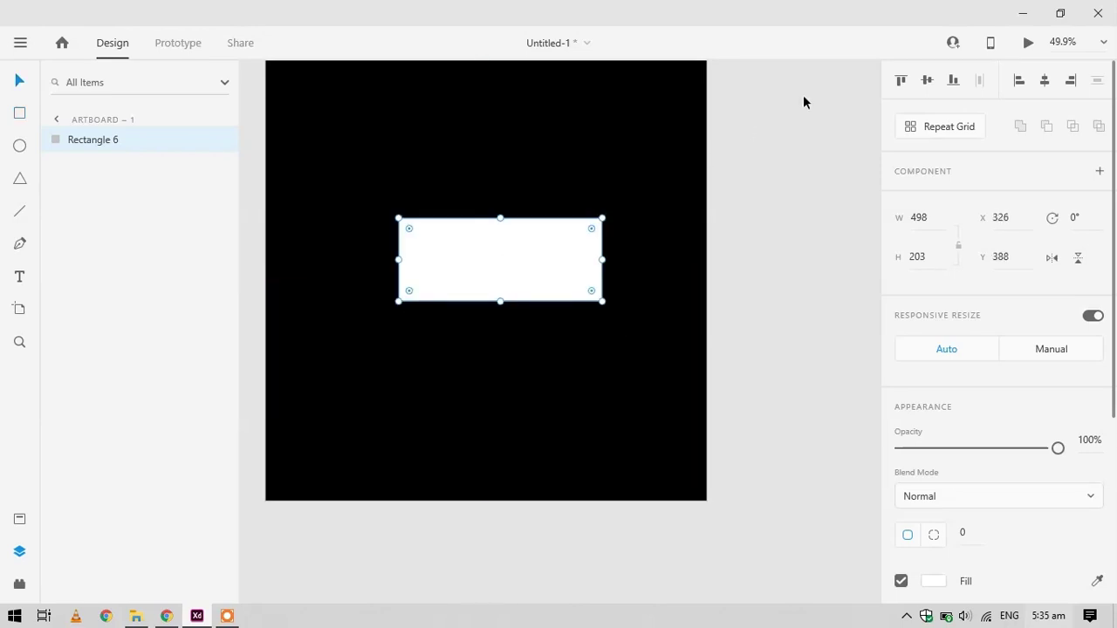
{"action": "left_click", "coordinate": [926, 81]}
{"action": "left_click", "coordinate": [1045, 80]}
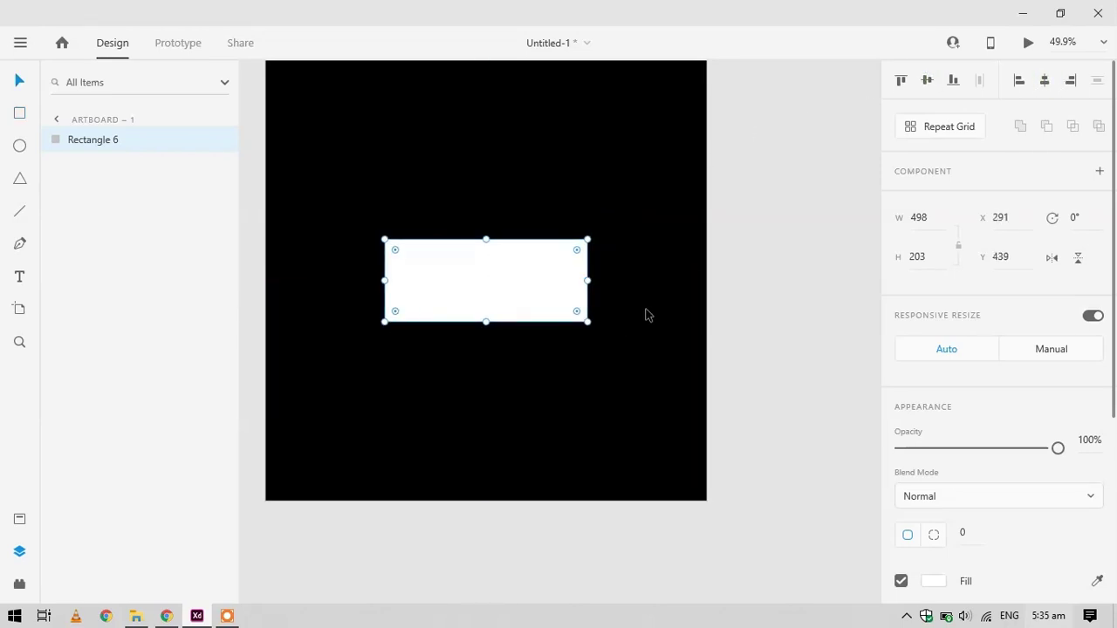
Remove the rectangle's fill and give it a white border of size 5 with an outer stroke and bevel joins
{"action": "scroll", "coordinate": [1088, 436], "scroll_direction": "down", "scroll_amount": 5}
{"action": "left_click", "coordinate": [901, 298]}
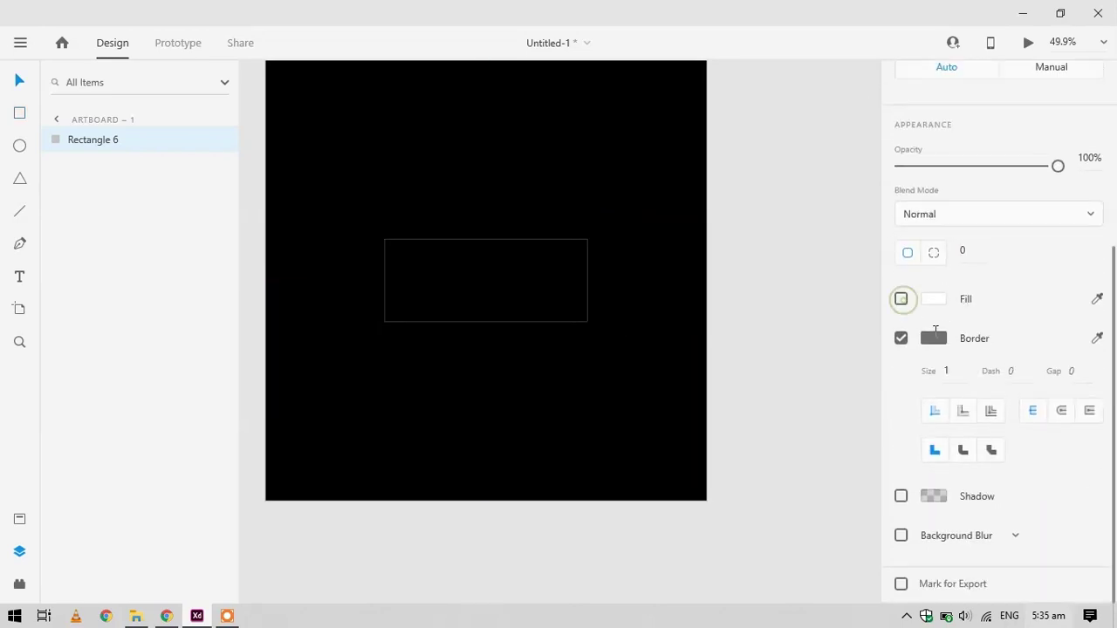
{"action": "left_click", "coordinate": [934, 338]}
{"action": "left_click", "coordinate": [963, 380]}
{"action": "key", "text": "5"}
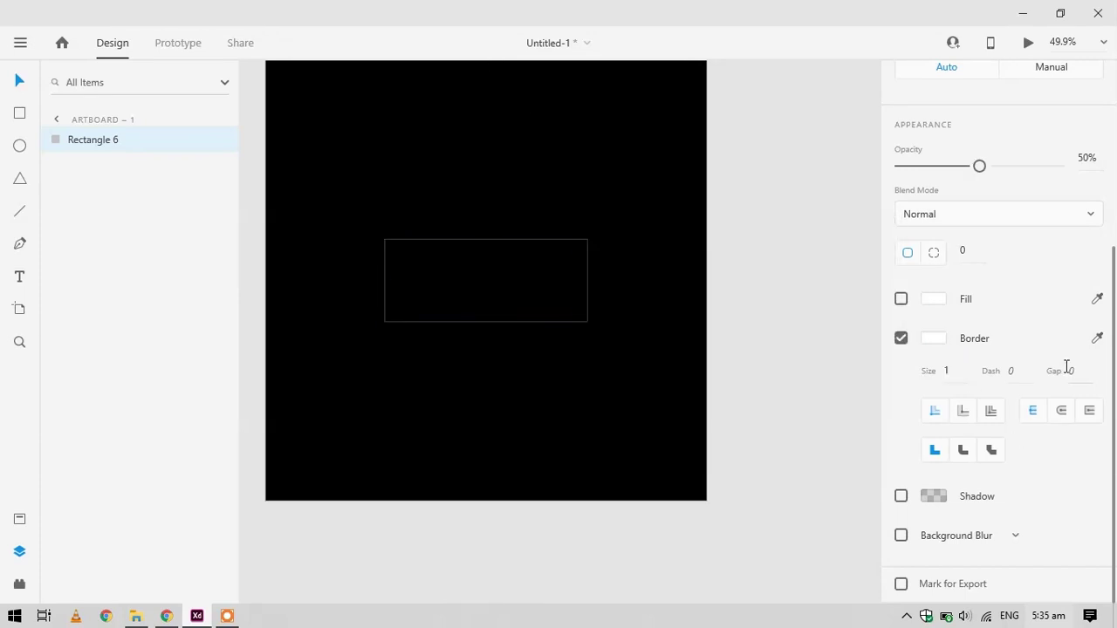
{"action": "key", "text": "0"}
{"action": "key", "text": "Return"}
{"action": "left_click", "coordinate": [979, 452]}
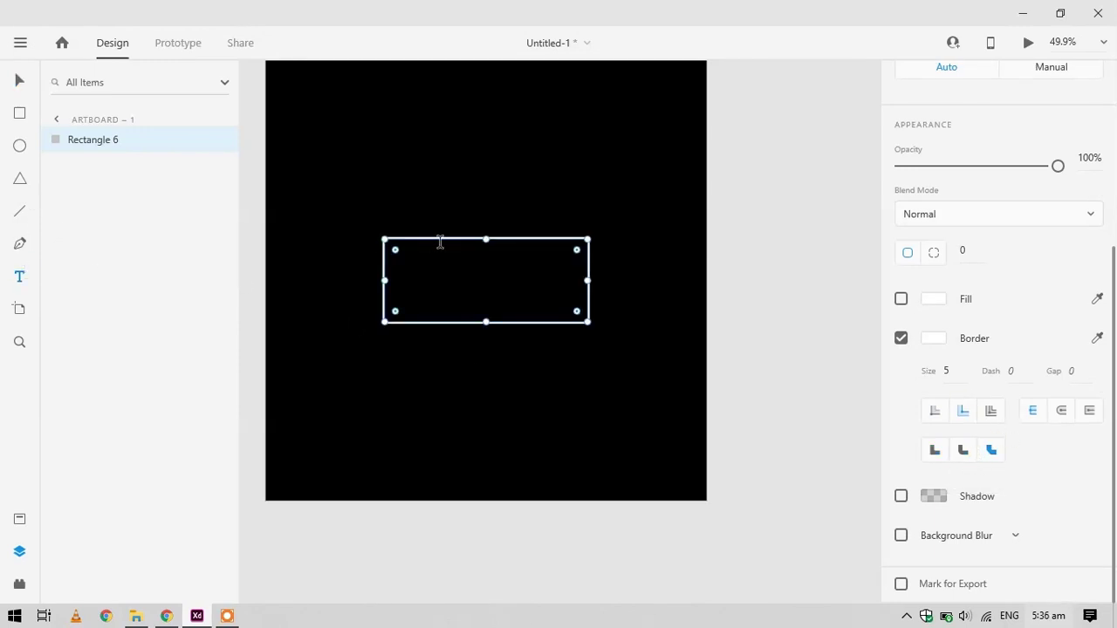
Add the text "Hover me" inside the rectangle outline
{"action": "left_click", "coordinate": [470, 280]}
{"action": "type", "text": "Ho"}
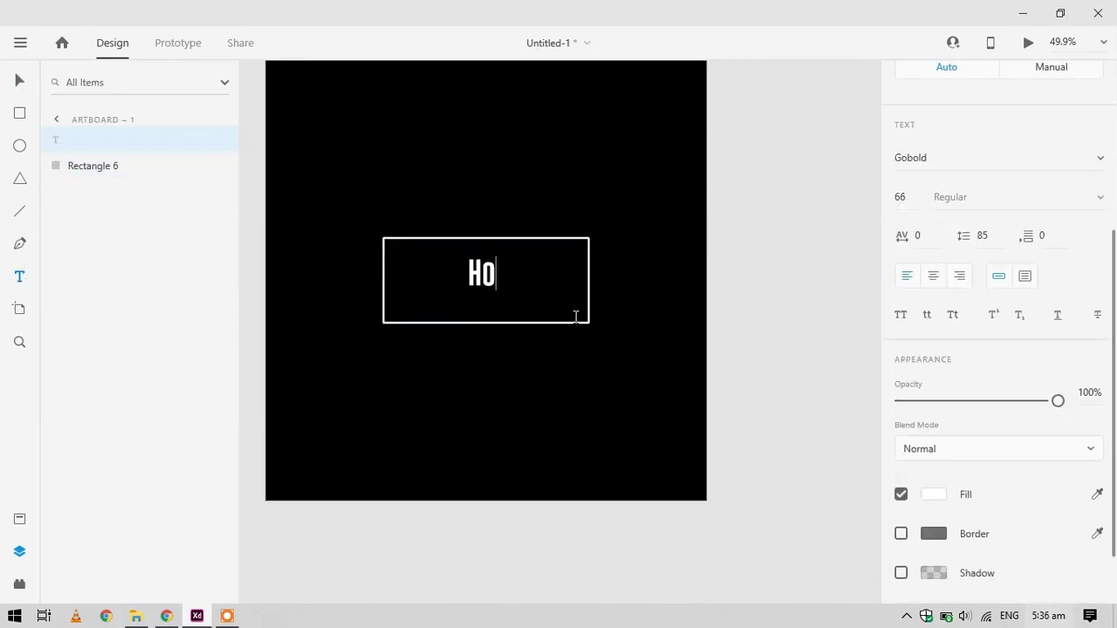
{"action": "type", "text": "ver me"}
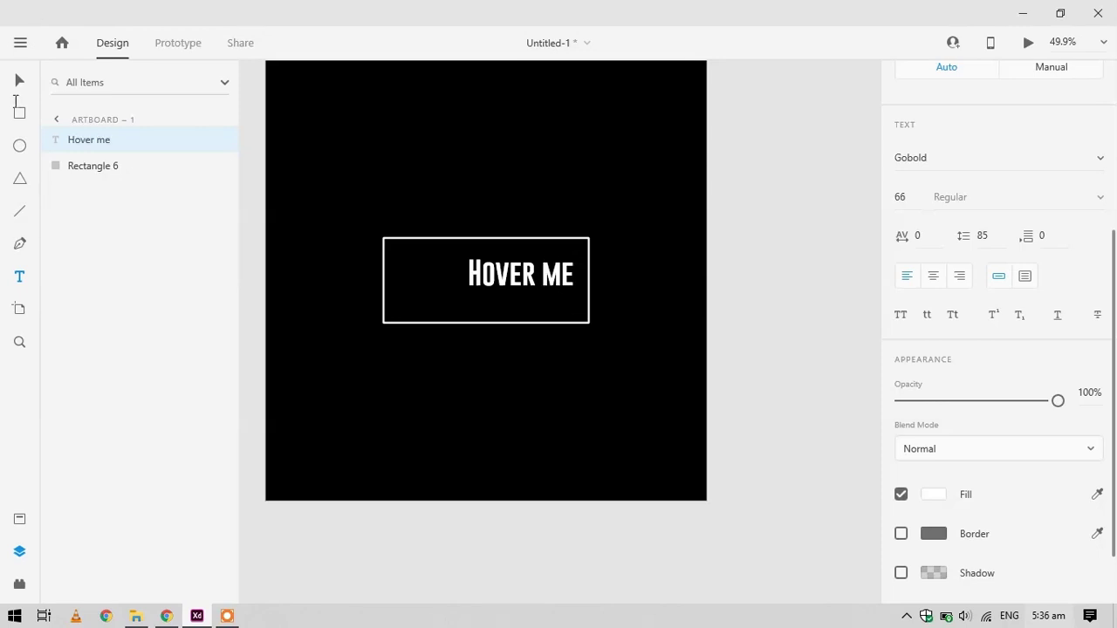
Set the "Hover me" text in all capitals and centre it within the rectangle
{"action": "key", "text": "Escape"}
{"action": "scroll", "coordinate": [1019, 389], "scroll_direction": "down", "scroll_amount": 2}
{"action": "left_click", "coordinate": [903, 237]}
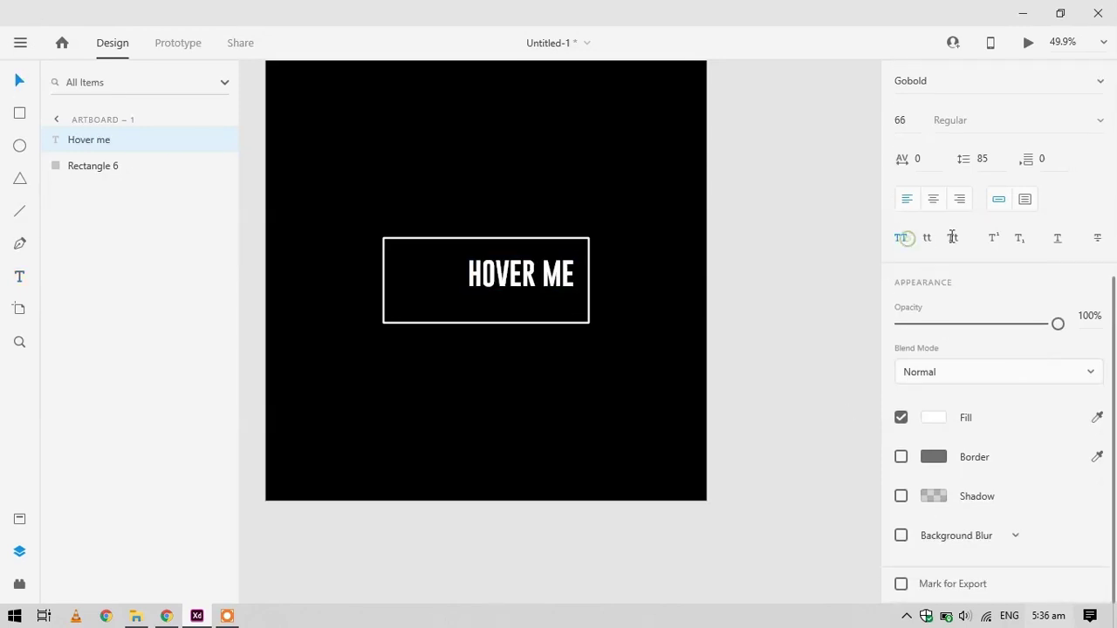
{"action": "key", "text": "shift+c"}
Rename the rectangle's layer as Rectangle 1 and duplicate it
{"action": "left_click", "coordinate": [123, 171]}
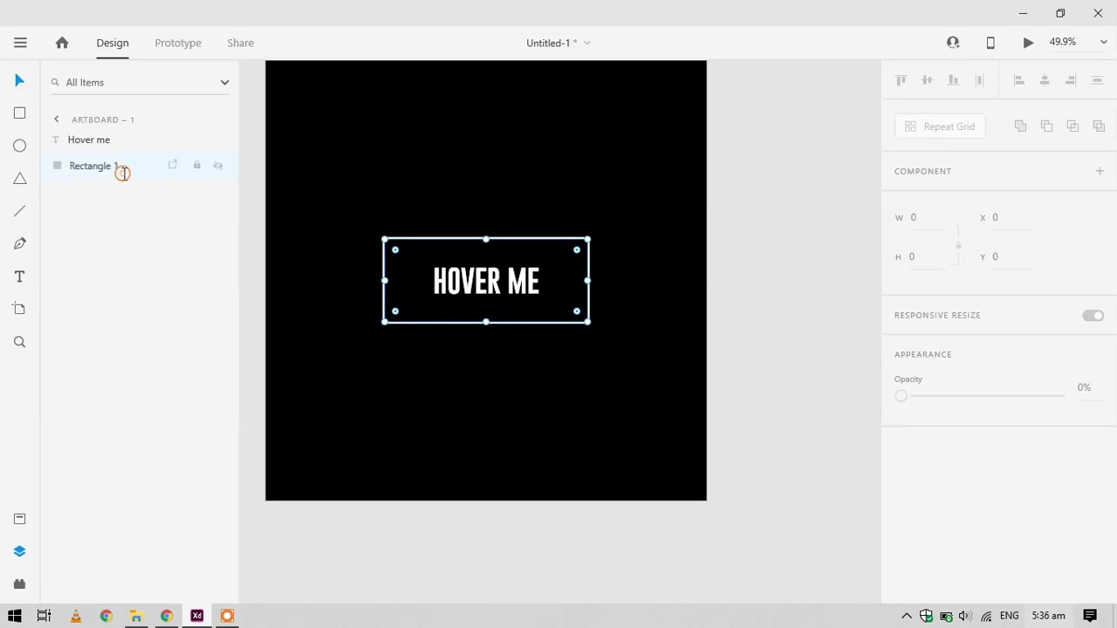
{"action": "right_click", "coordinate": [122, 173]}
{"action": "left_click", "coordinate": [174, 269]}
Rename the lower copy of the rectangle as Rectangle 2
{"action": "left_click", "coordinate": [101, 193]}
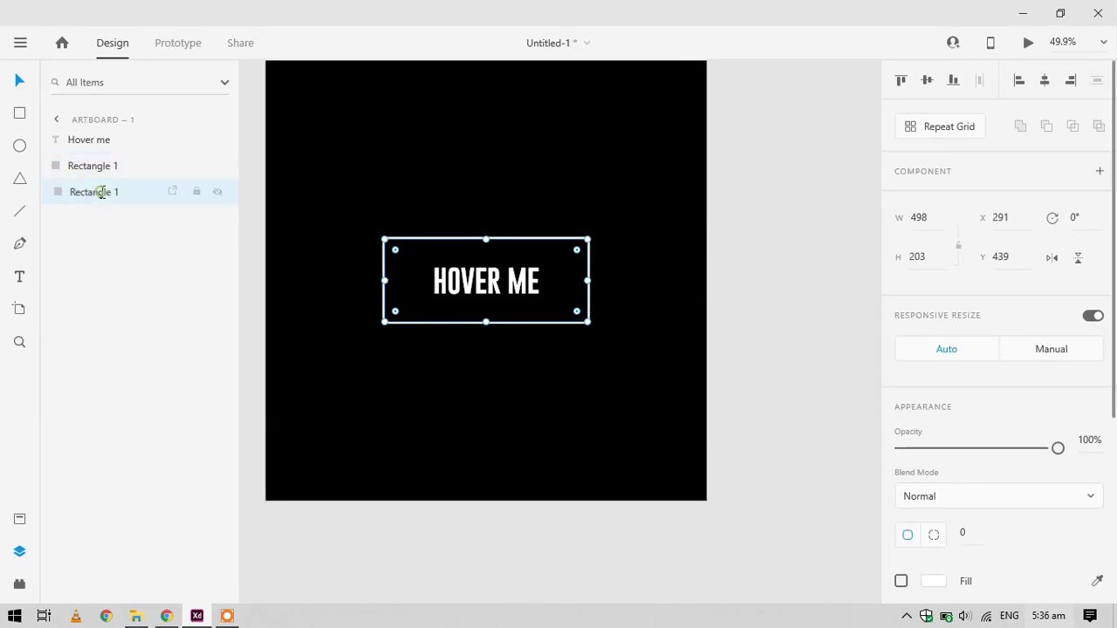
{"action": "double_click", "coordinate": [108, 194]}
{"action": "type", "text": "2"}
{"action": "key", "text": "Return"}
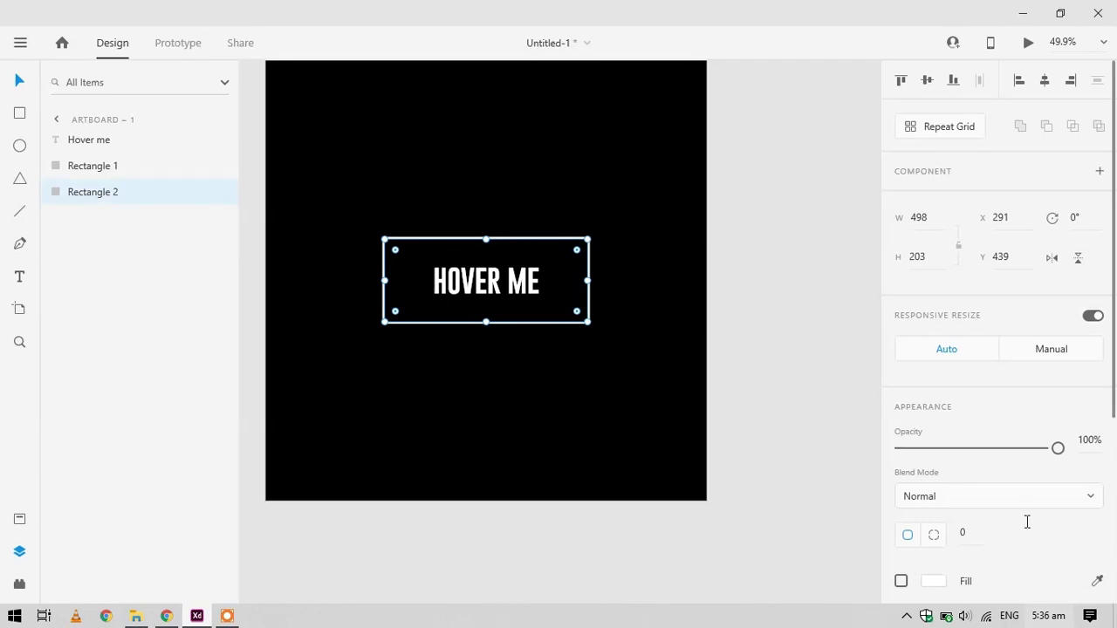
Give Rectangle 2 a solid black fill, hex #000000
{"action": "scroll", "coordinate": [1027, 522], "scroll_direction": "down", "scroll_amount": 3}
{"action": "left_click", "coordinate": [902, 300]}
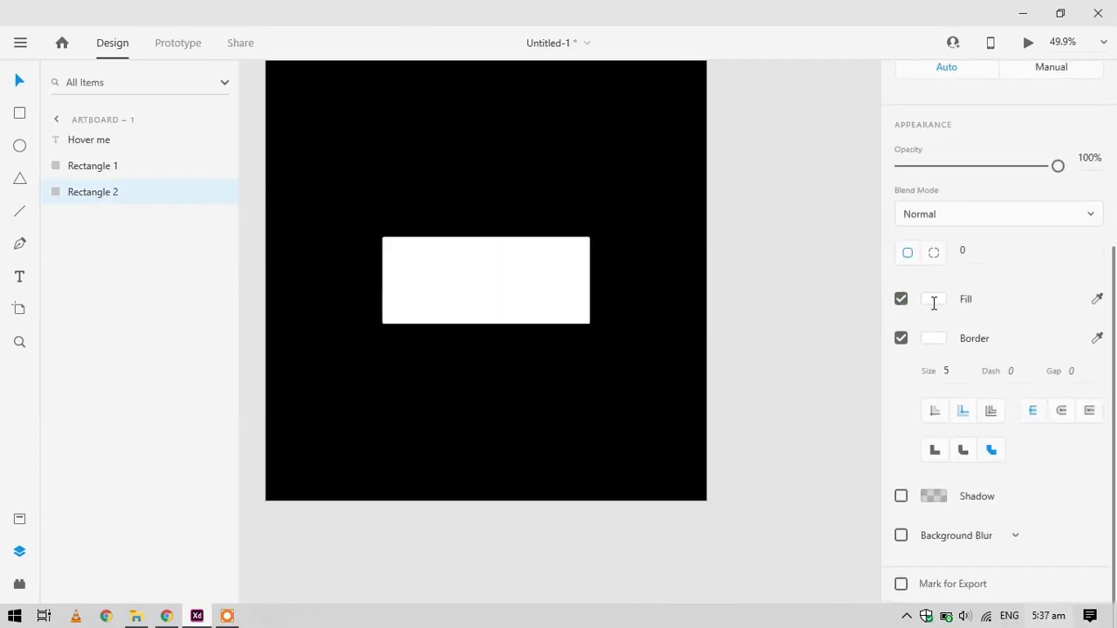
{"action": "left_click", "coordinate": [932, 303]}
{"action": "left_click_drag", "start_coordinate": [795, 297], "coordinate": [677, 353]}
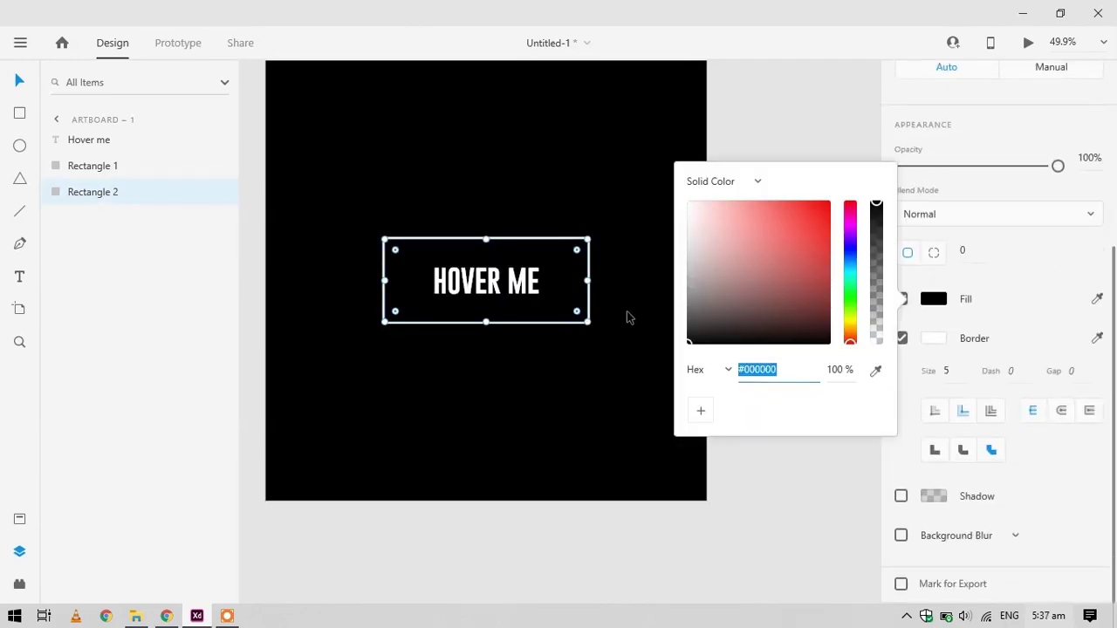
{"action": "left_click", "coordinate": [1040, 280]}
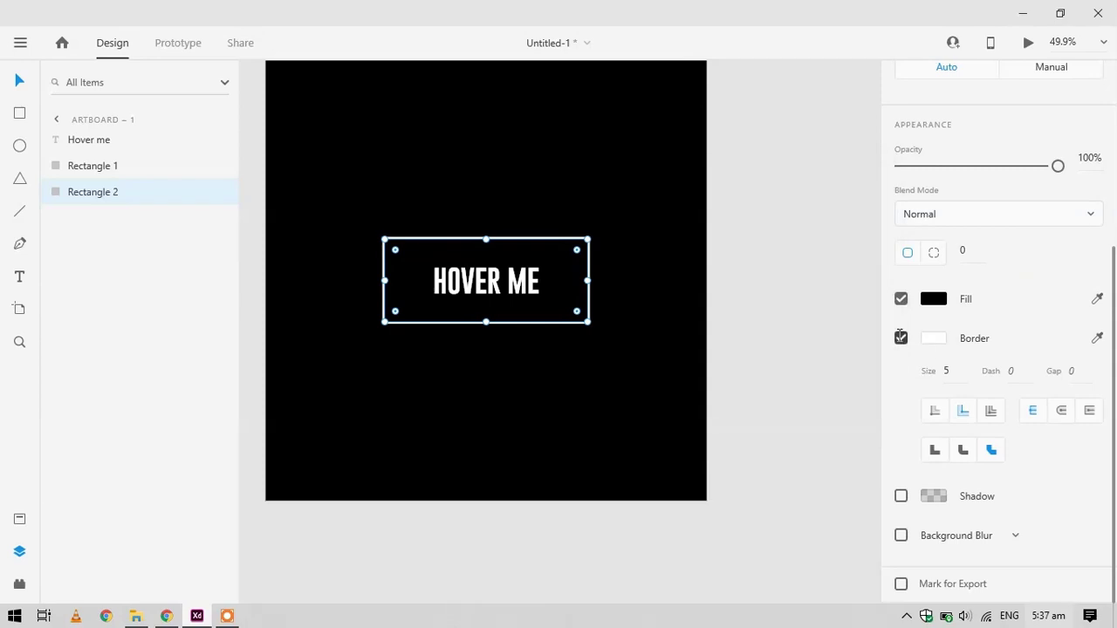
Remove Rectangle 2's border and set its opacity to 0%
{"action": "left_click", "coordinate": [901, 337]}
{"action": "scroll", "coordinate": [901, 338], "scroll_direction": "up", "scroll_amount": 2}
{"action": "left_click_drag", "start_coordinate": [1056, 285], "coordinate": [886, 285]}
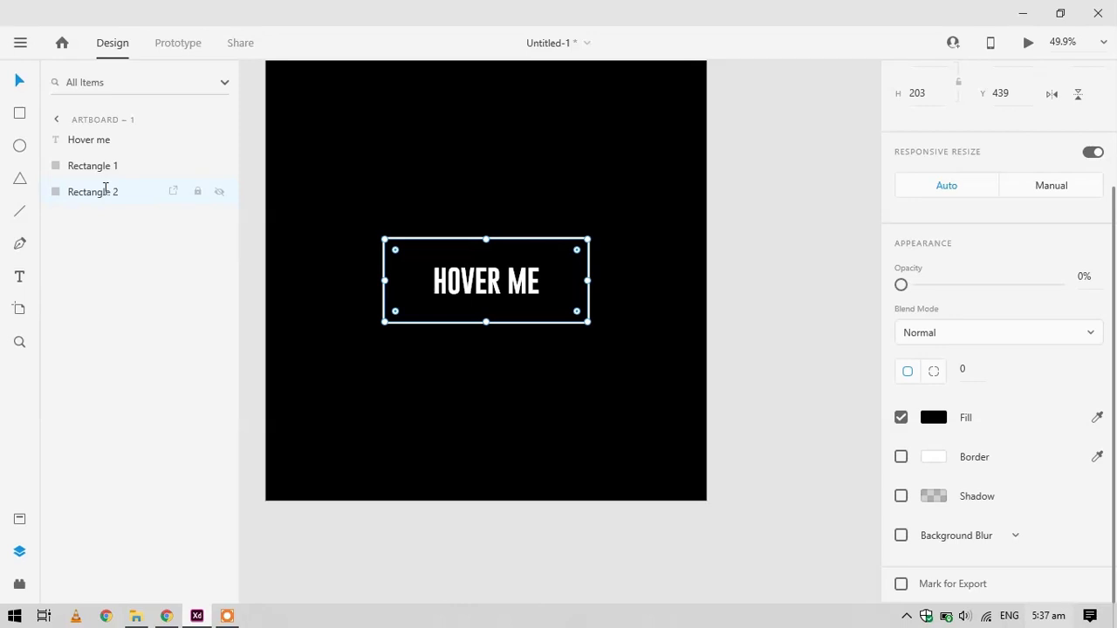
Duplicate Rectangle 2 and rename the copy as Rectangle 3
{"action": "key", "text": "ctrl+d"}
{"action": "double_click", "coordinate": [114, 217]}
{"action": "left_click", "coordinate": [128, 217]}
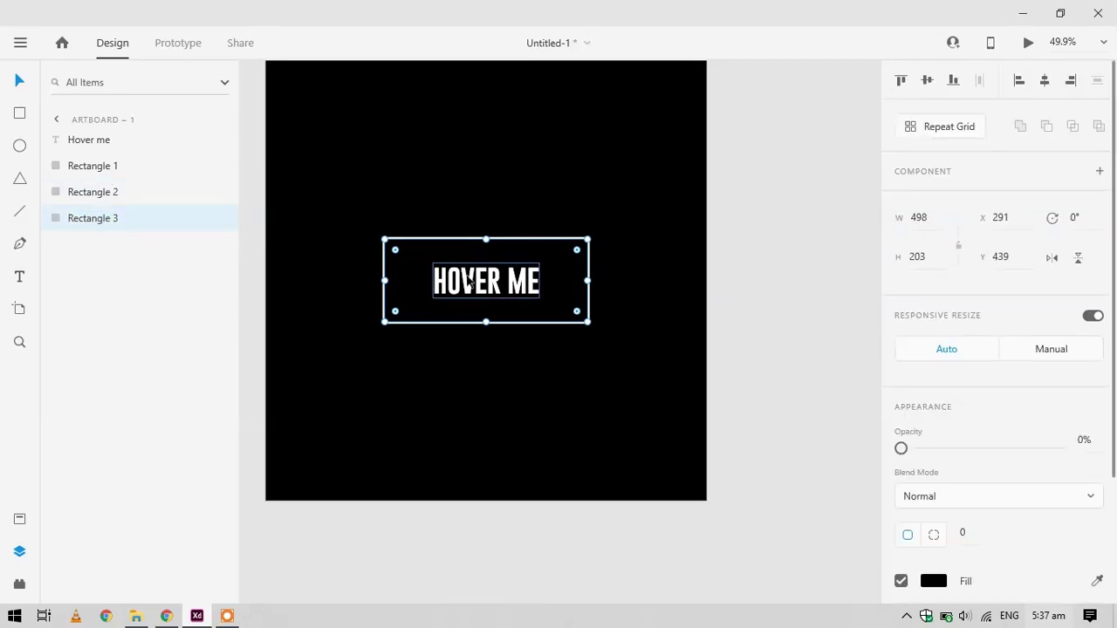
Set Rectangle 3's opacity to 100%, keeping its black fill without a border
{"action": "left_click_drag", "start_coordinate": [933, 447], "coordinate": [1115, 447]}
{"action": "scroll", "coordinate": [1115, 425], "scroll_direction": "down", "scroll_amount": 2}
{"action": "left_click", "coordinate": [933, 434]}
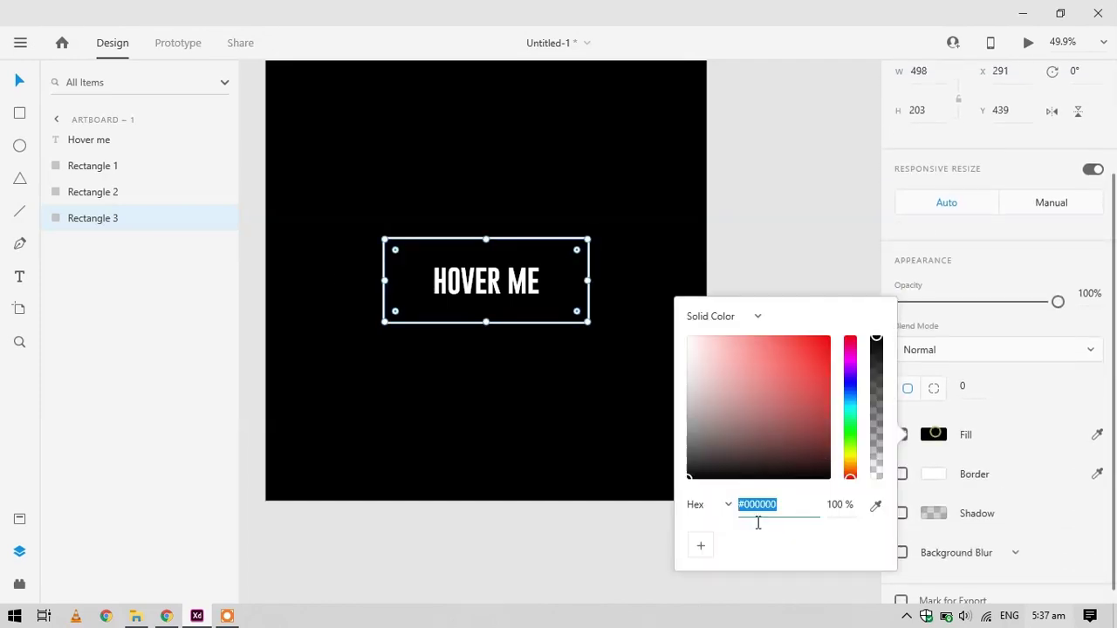
{"action": "left_click", "coordinate": [1019, 443]}
{"action": "left_click", "coordinate": [901, 474]}
Apply an Object Blur with an amount of 40 to Rectangle 3
{"action": "scroll", "coordinate": [959, 514], "scroll_direction": "down", "scroll_amount": 1}
{"action": "left_click", "coordinate": [1015, 535]}
{"action": "left_click", "coordinate": [987, 563]}
{"action": "left_click_drag", "start_coordinate": [937, 576], "coordinate": [1027, 582]}
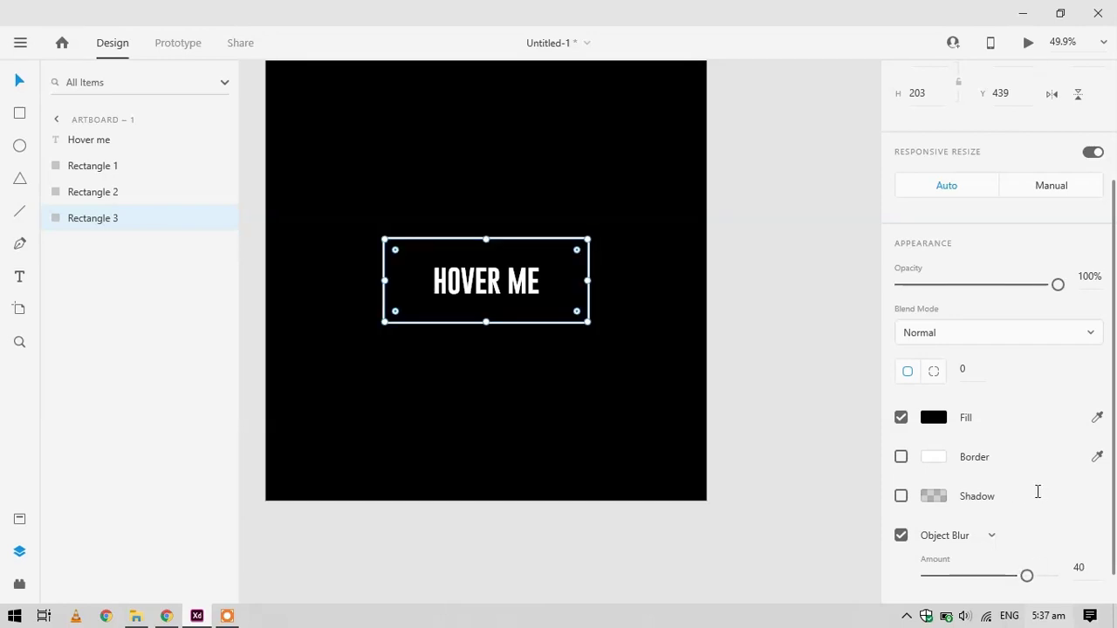
Duplicate Rectangle 3, rename the copy as Rectangle 4 and place it directly beneath Rectangle 1 in the layer order
{"action": "key", "text": "ctrl+d"}
{"action": "double_click", "coordinate": [118, 244]}
{"action": "left_click", "coordinate": [142, 239]}
{"action": "key", "text": "Return"}
{"action": "left_click_drag", "start_coordinate": [140, 236], "coordinate": [148, 189]}
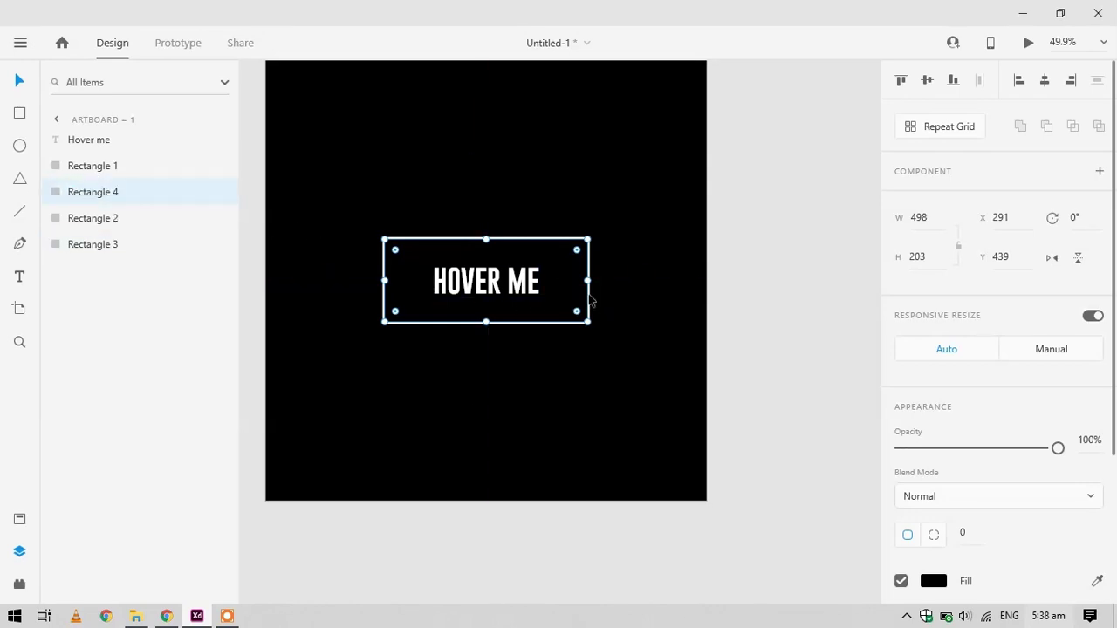
Enlarge Rectangle 4 evenly from its centre to about 608 × 249, so it extends past the white outline
{"action": "left_click_drag", "start_coordinate": [588, 280], "coordinate": [617, 280]}
{"action": "key", "text": "alt"}
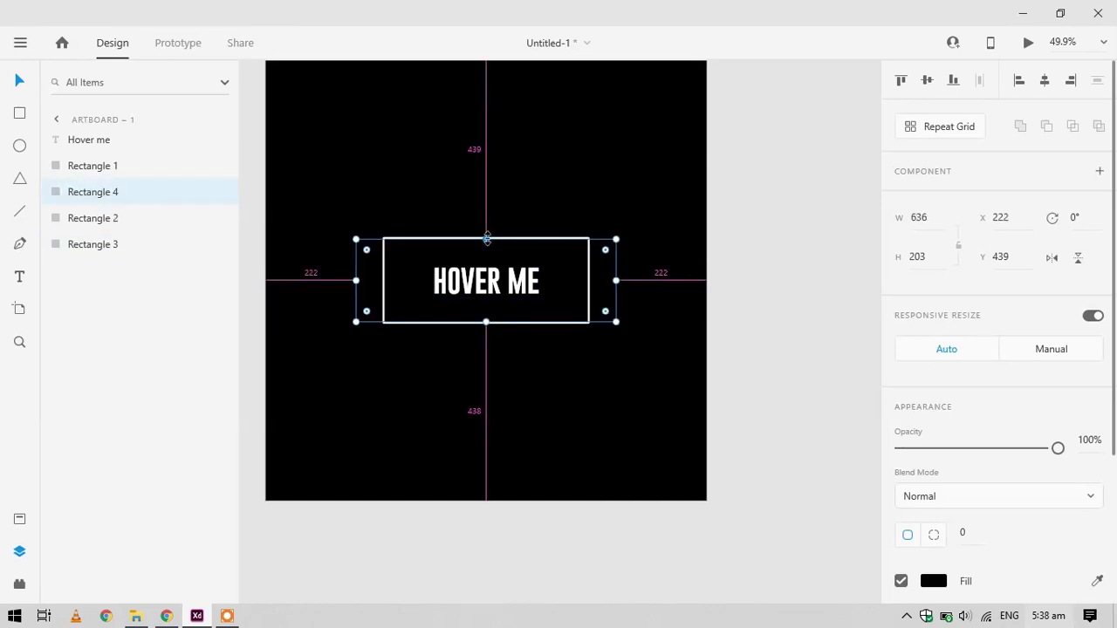
{"action": "left_click_drag", "start_coordinate": [487, 236], "coordinate": [485, 230]}
{"action": "left_click_drag", "start_coordinate": [616, 278], "coordinate": [610, 278]}
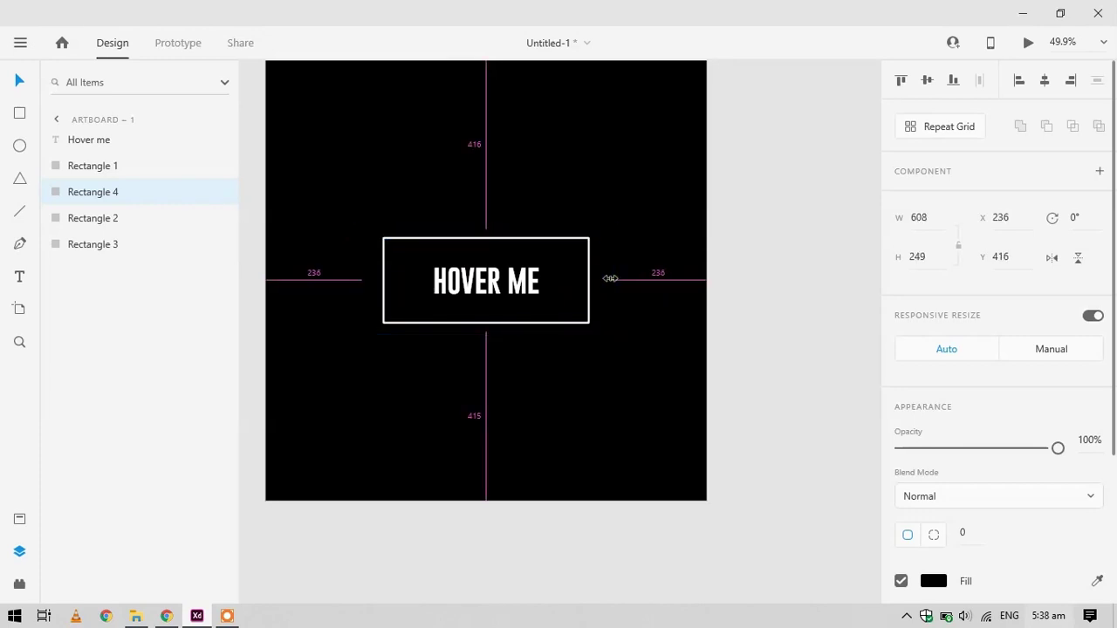
{"action": "left_click", "coordinate": [665, 290]}
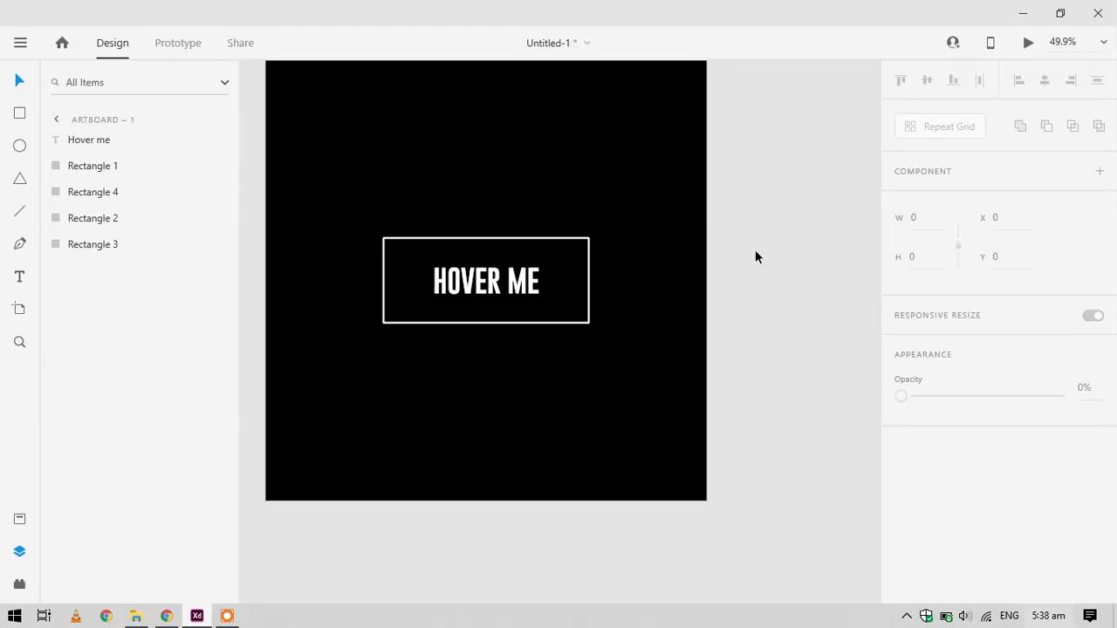
Set Rectangle 4's opacity to 0% and its fill to dark grey #373737, without a border
{"action": "left_click", "coordinate": [118, 191]}
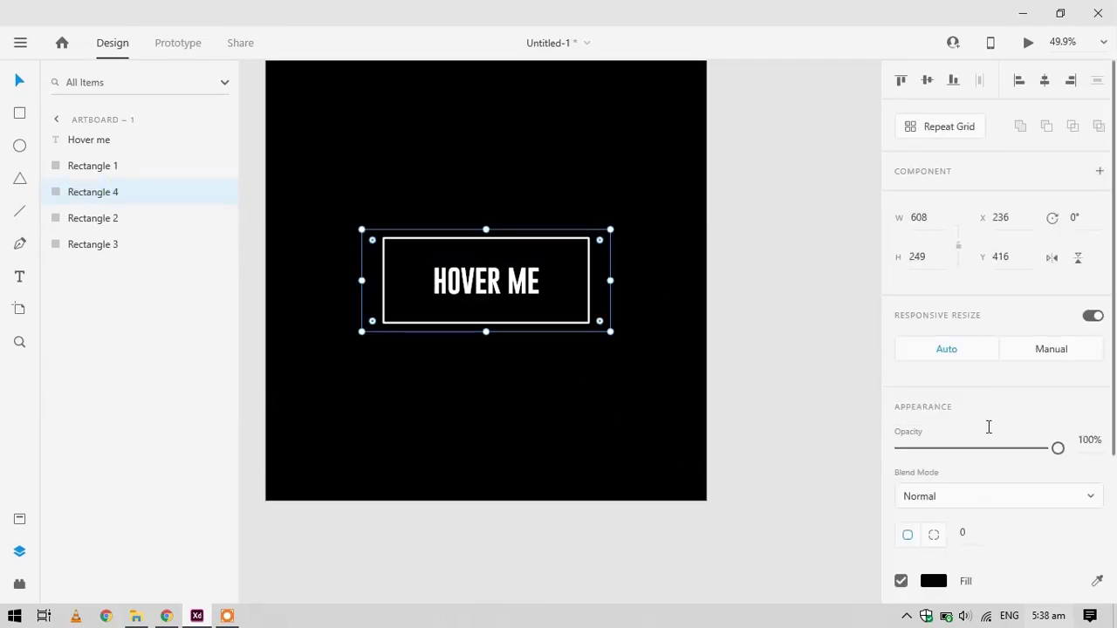
{"action": "left_click_drag", "start_coordinate": [1058, 447], "coordinate": [900, 448]}
{"action": "scroll", "coordinate": [1108, 405], "scroll_direction": "down", "scroll_amount": 2}
{"action": "scroll", "coordinate": [1113, 417], "scroll_direction": "down", "scroll_amount": 2}
{"action": "left_click", "coordinate": [934, 378]}
{"action": "type", "text": "3"}
{"action": "left_click", "coordinate": [827, 449]}
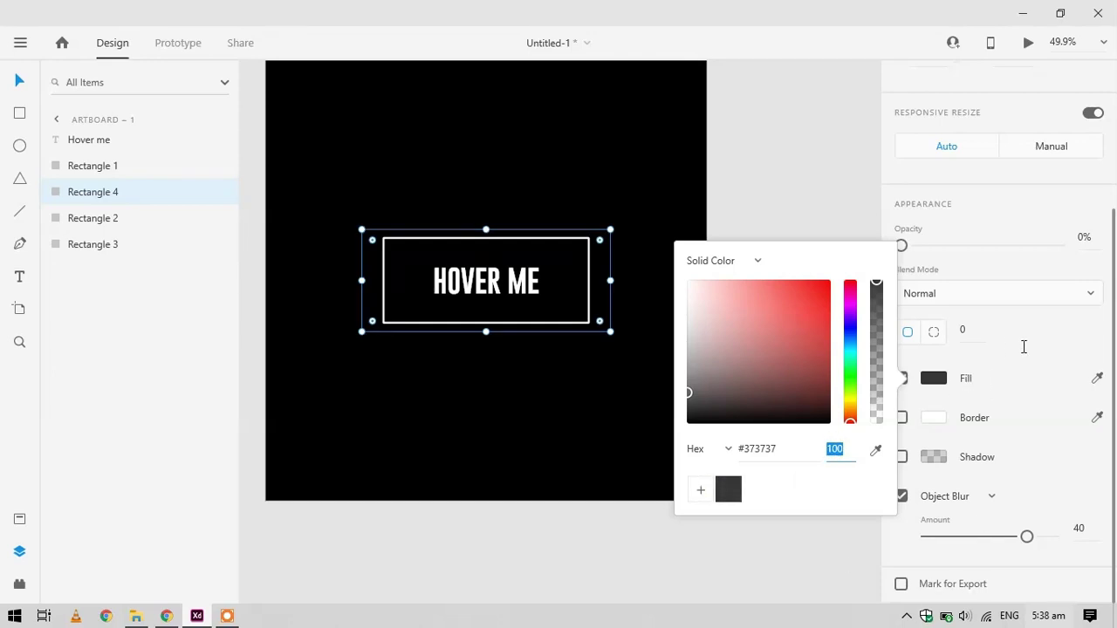
{"action": "left_click", "coordinate": [902, 417]}
{"action": "left_click", "coordinate": [903, 418]}
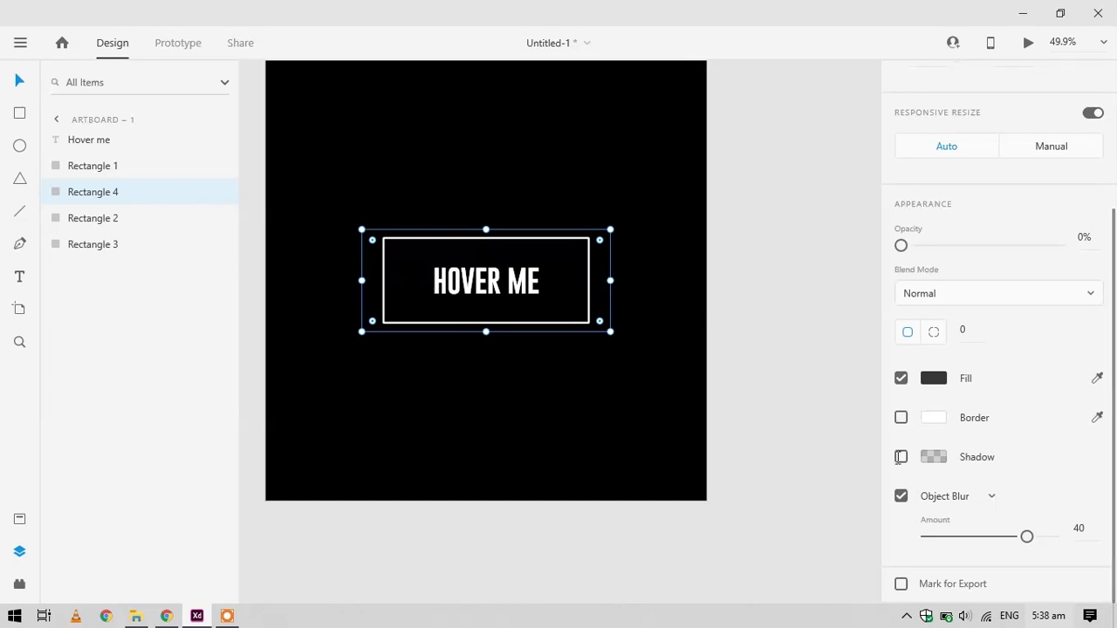
Turn on a shadow for Rectangle 4, keeping the default colour and offsets
{"action": "left_click", "coordinate": [900, 456]}
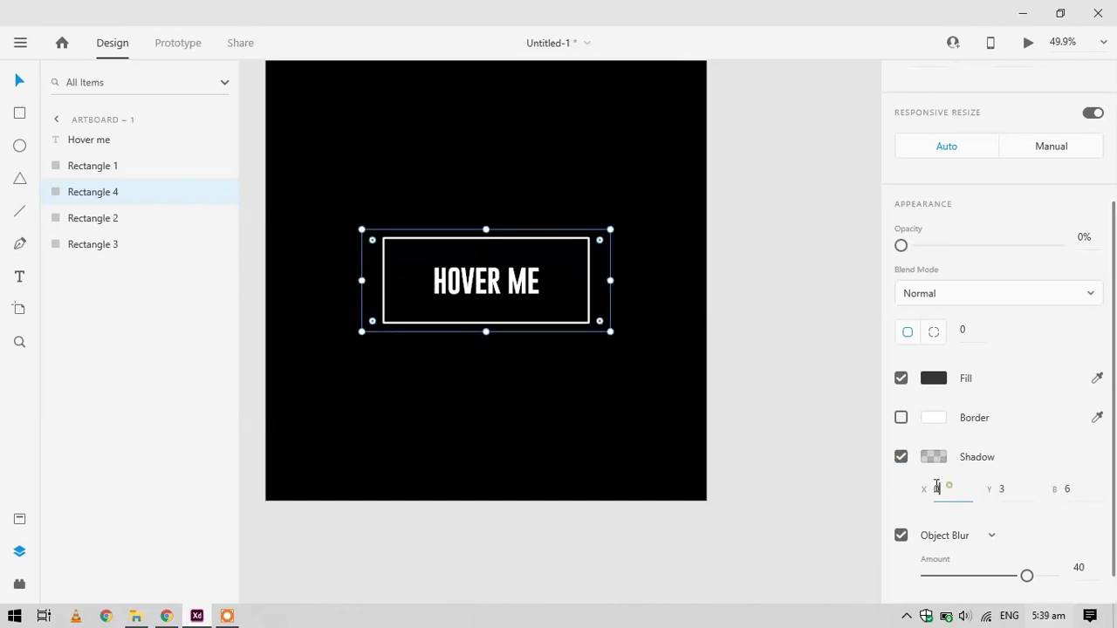
{"action": "left_click", "coordinate": [936, 453]}
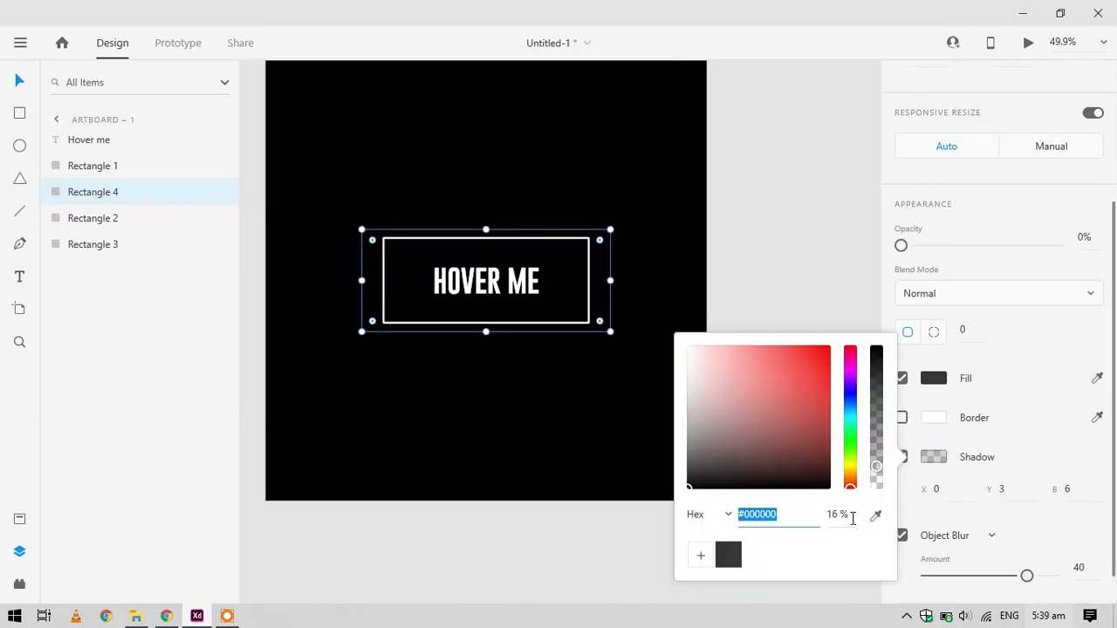
{"action": "left_click", "coordinate": [852, 517]}
{"action": "left_click", "coordinate": [1041, 430]}
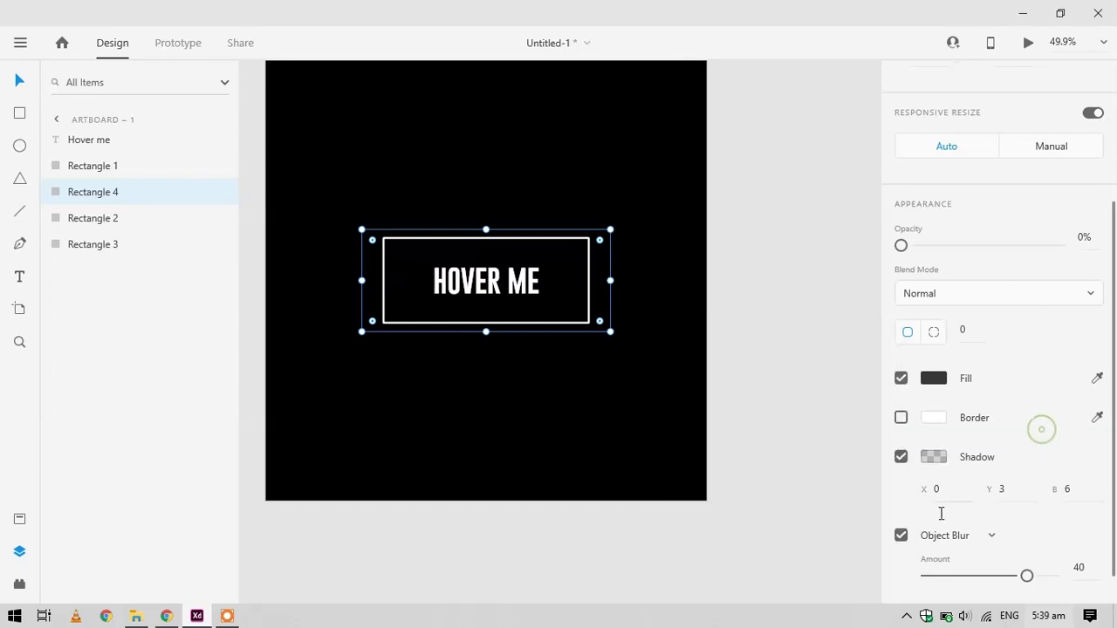
Increase Rectangle 4's Object Blur amount slightly above 40
{"action": "scroll", "coordinate": [1008, 539], "scroll_direction": "down", "scroll_amount": 1}
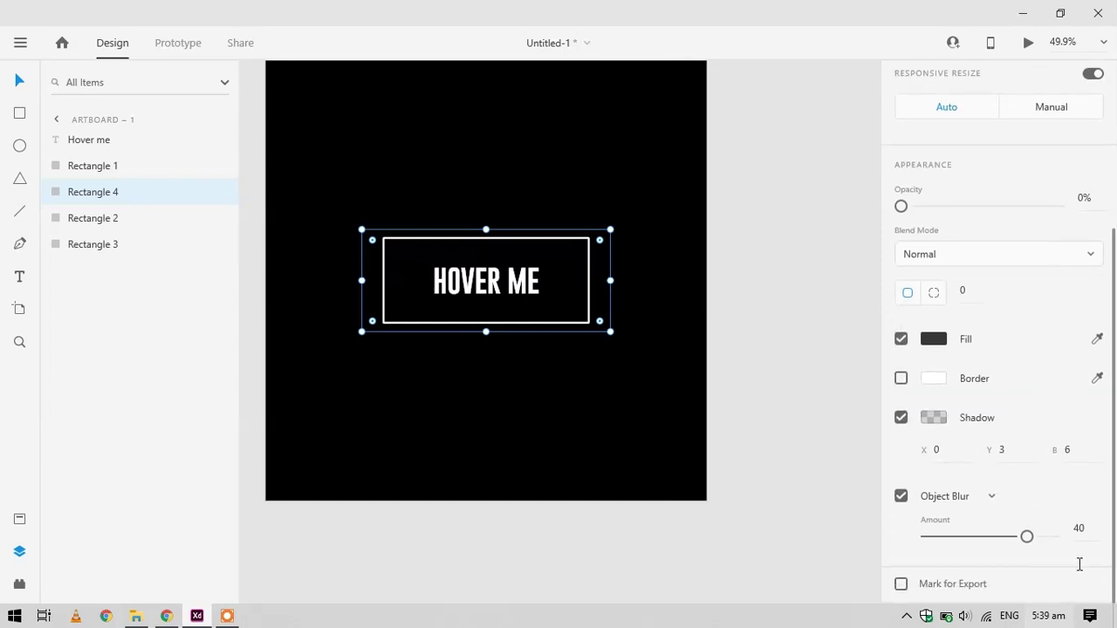
{"action": "left_click_drag", "start_coordinate": [1028, 539], "coordinate": [1039, 539]}
{"action": "left_click", "coordinate": [396, 404]}
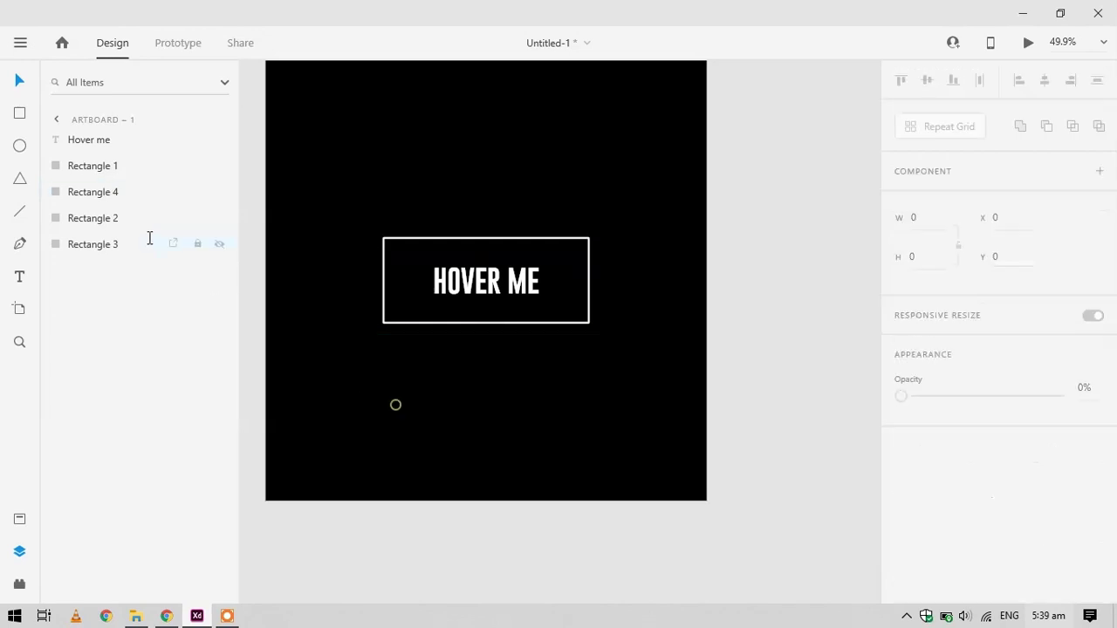
Start a pen path just outside the white outline's upper-left corner, curving over and running straight down just inside its left edge
{"action": "key", "text": "p"}
{"action": "scroll", "coordinate": [373, 266], "scroll_direction": "up", "scroll_amount": 5}
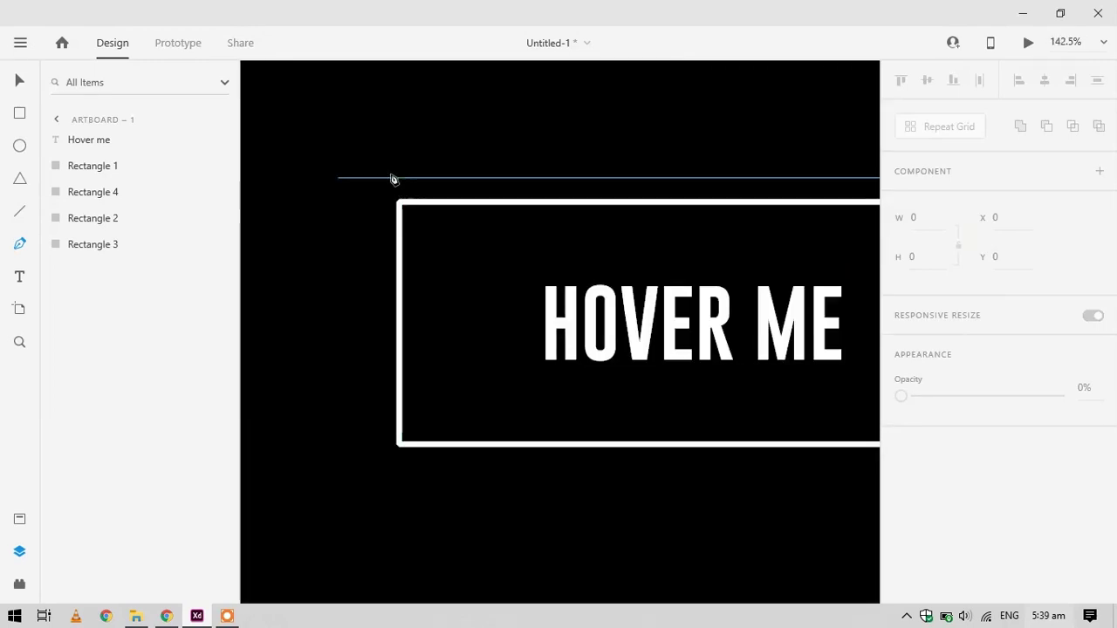
{"action": "left_click", "coordinate": [365, 178]}
{"action": "left_click_drag", "start_coordinate": [424, 179], "coordinate": [437, 215]}
{"action": "left_click", "coordinate": [430, 274]}
{"action": "left_click", "coordinate": [430, 319]}
{"action": "left_click", "coordinate": [424, 361]}
{"action": "key", "text": "ctrl+z"}
{"action": "left_click", "coordinate": [430, 377]}
{"action": "left_click", "coordinate": [430, 398]}
{"action": "left_click_drag", "start_coordinate": [430, 478], "coordinate": [406, 507]}
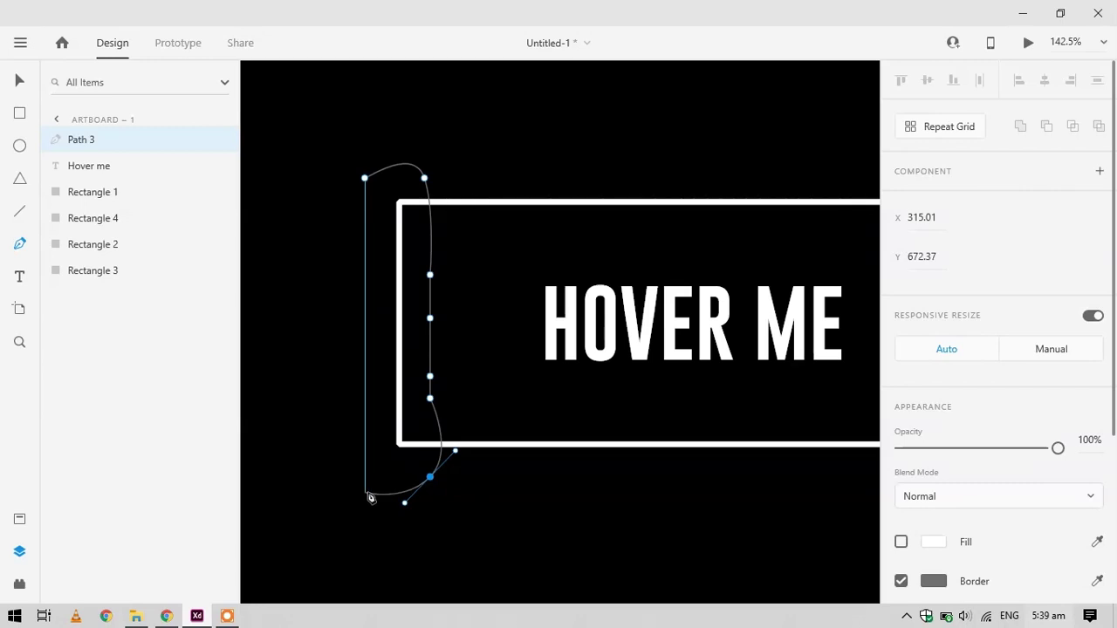
{"action": "left_click", "coordinate": [365, 492]}
{"action": "left_click", "coordinate": [364, 180]}
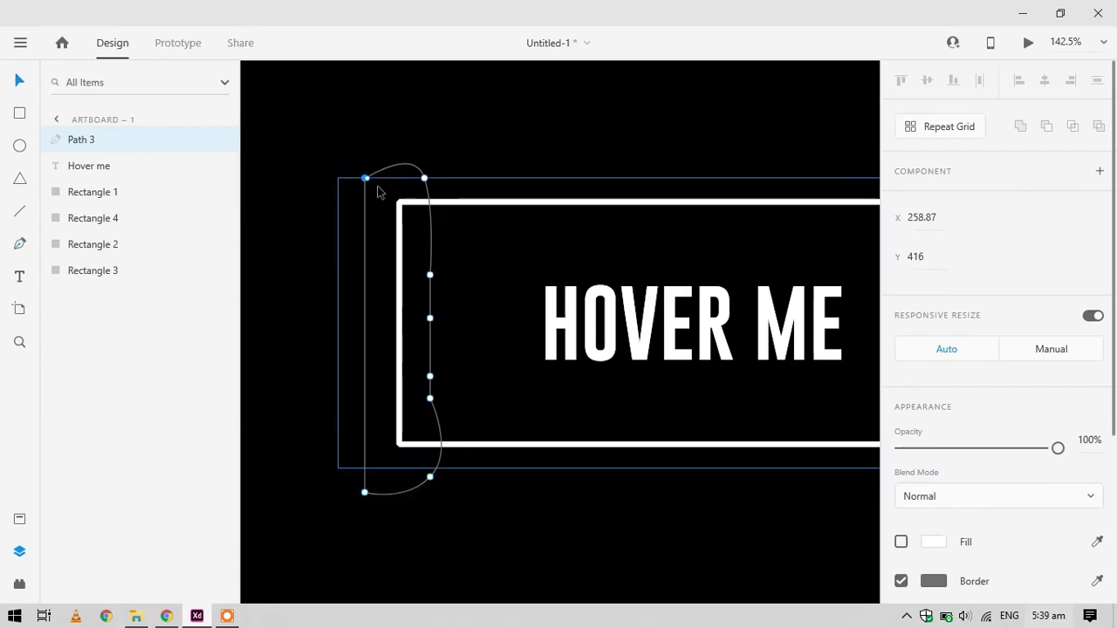
{"action": "key", "text": "ctrl+z"}
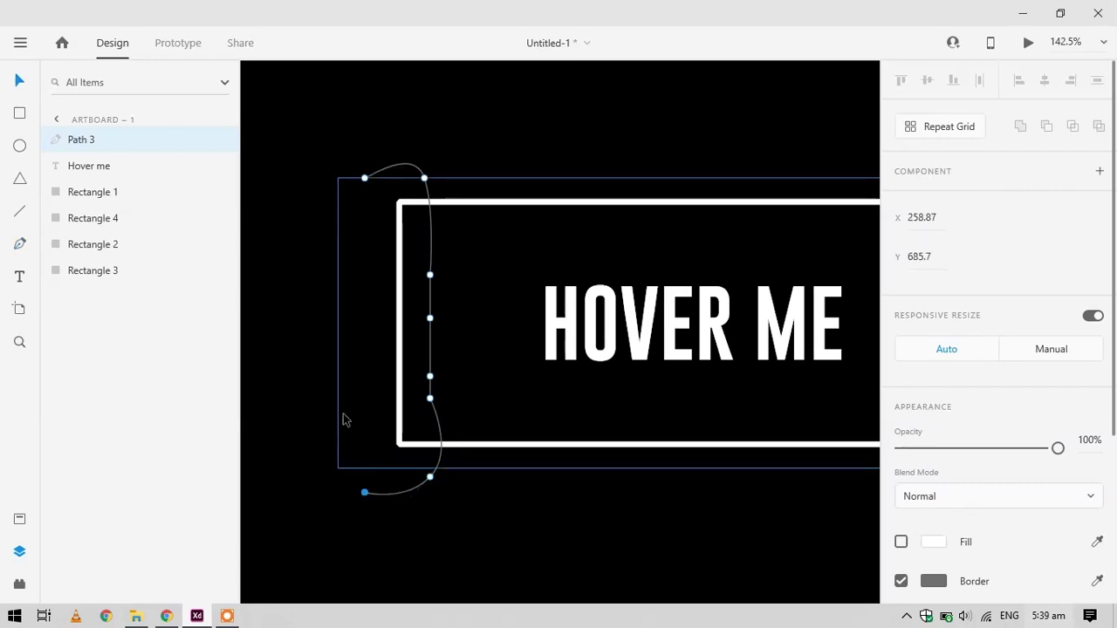
{"action": "left_click", "coordinate": [377, 253]}
{"action": "key", "text": "ctrl+z"}
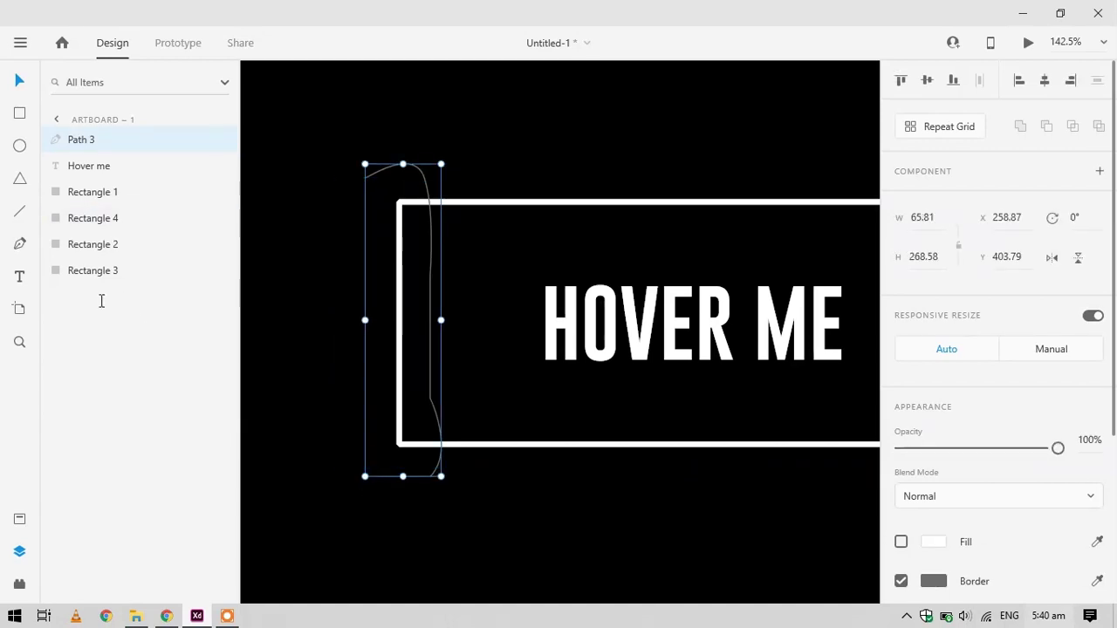
{"action": "left_click", "coordinate": [19, 243]}
{"action": "key", "text": "Escape"}
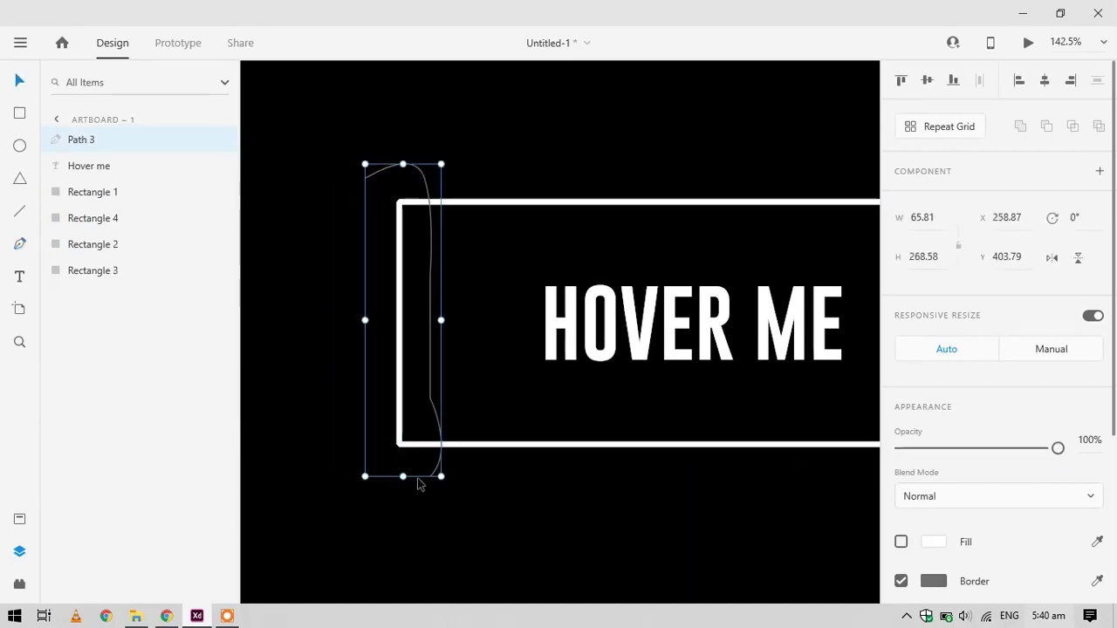
{"action": "key", "text": "Escape"}
{"action": "double_click", "coordinate": [432, 474]}
{"action": "left_click", "coordinate": [372, 488]}
{"action": "key", "text": "ctrl+z"}
Continue the pen path with a curve below the outline's lower-left corner and close it, about 65 × 289 overall
{"action": "left_click", "coordinate": [19, 243]}
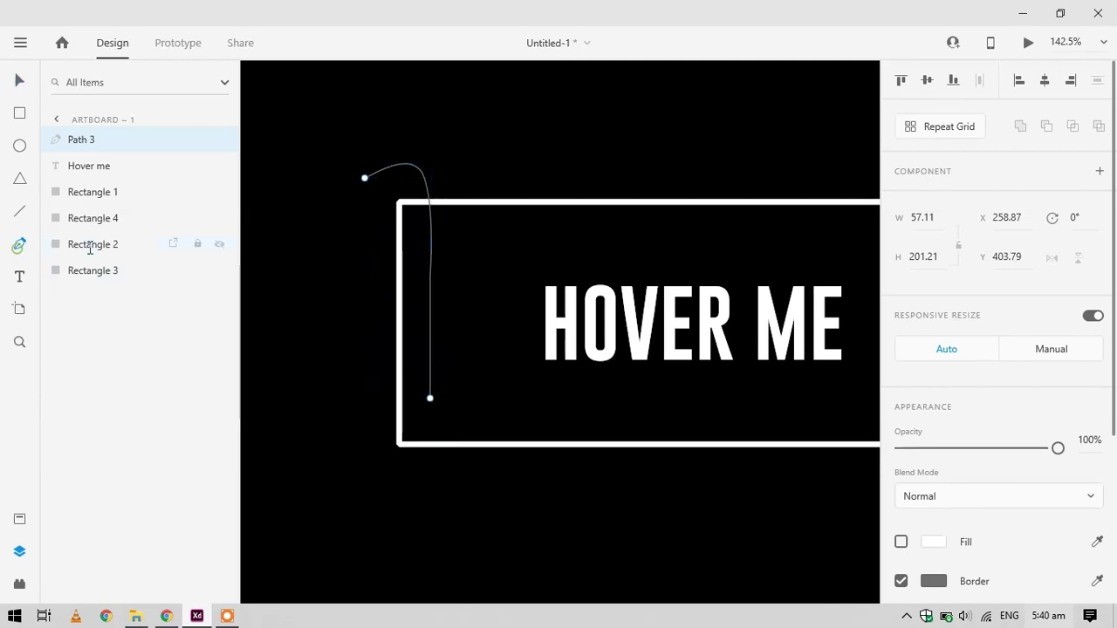
{"action": "left_click", "coordinate": [430, 399]}
{"action": "left_click_drag", "start_coordinate": [424, 500], "coordinate": [362, 494]}
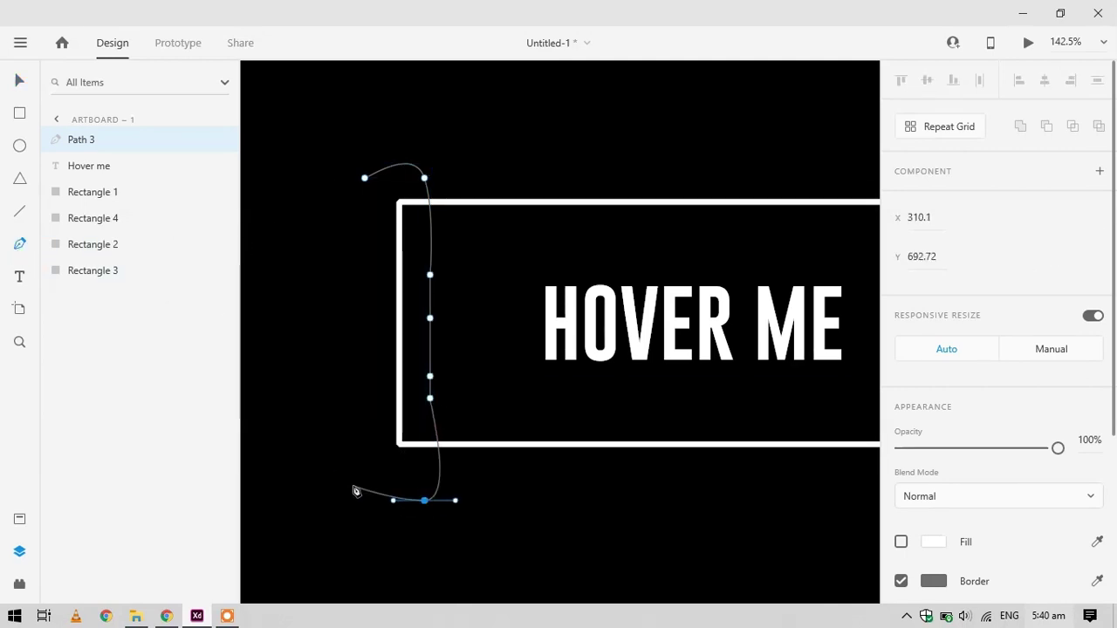
{"action": "left_click", "coordinate": [364, 500]}
{"action": "left_click", "coordinate": [365, 179]}
{"action": "key", "text": "Escape"}
{"action": "left_click", "coordinate": [468, 117]}
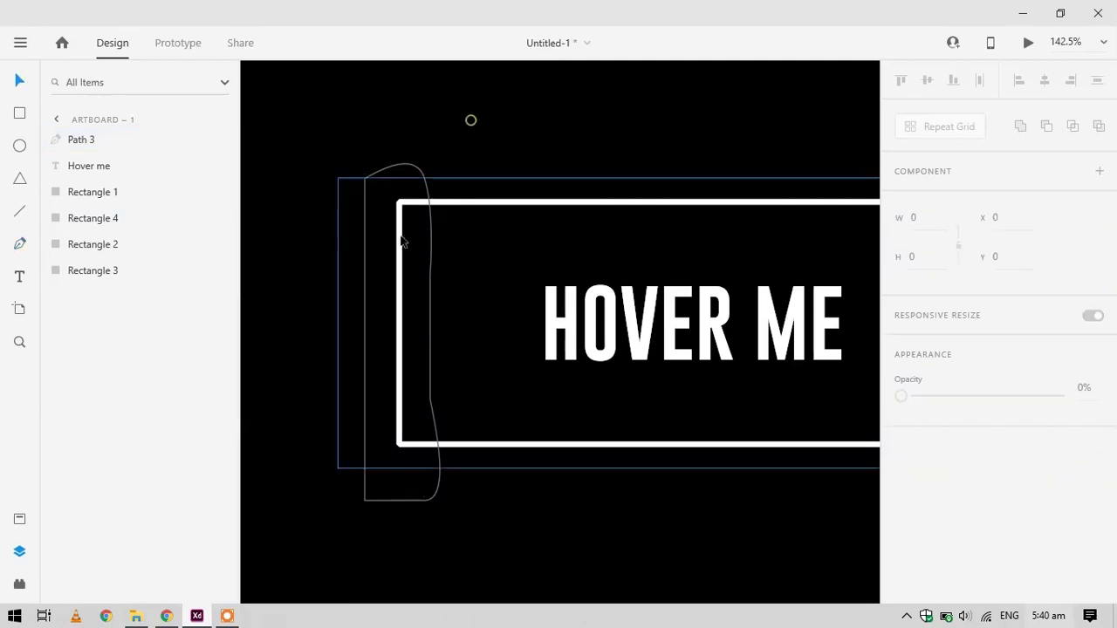
Rename the closed pen shape as Path 1
{"action": "left_click", "coordinate": [365, 226]}
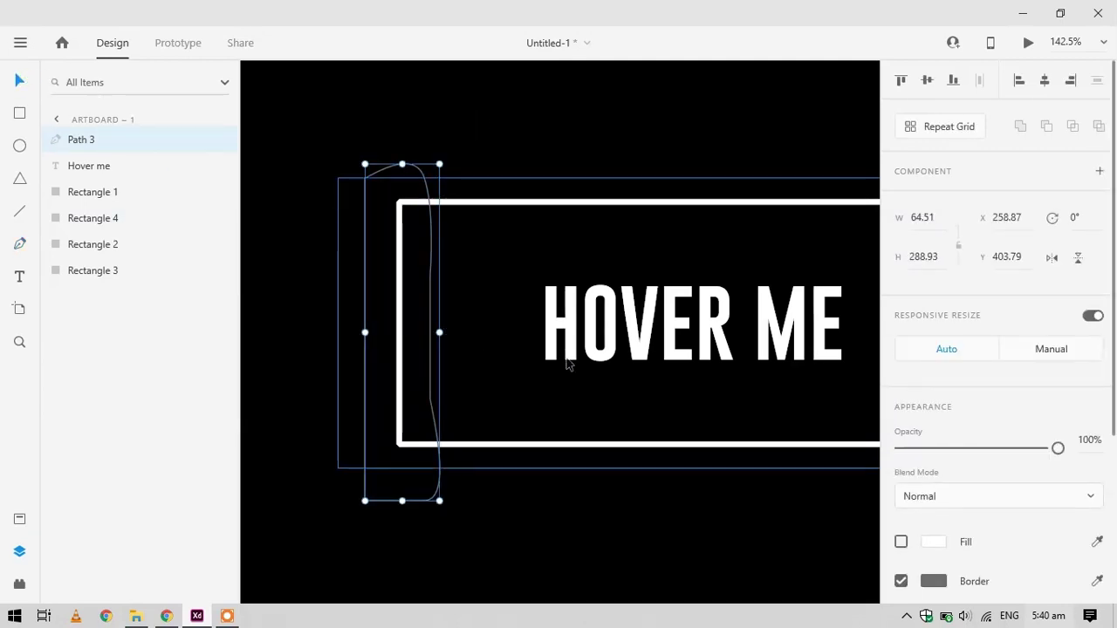
{"action": "scroll", "coordinate": [974, 459], "scroll_direction": "down", "scroll_amount": 3}
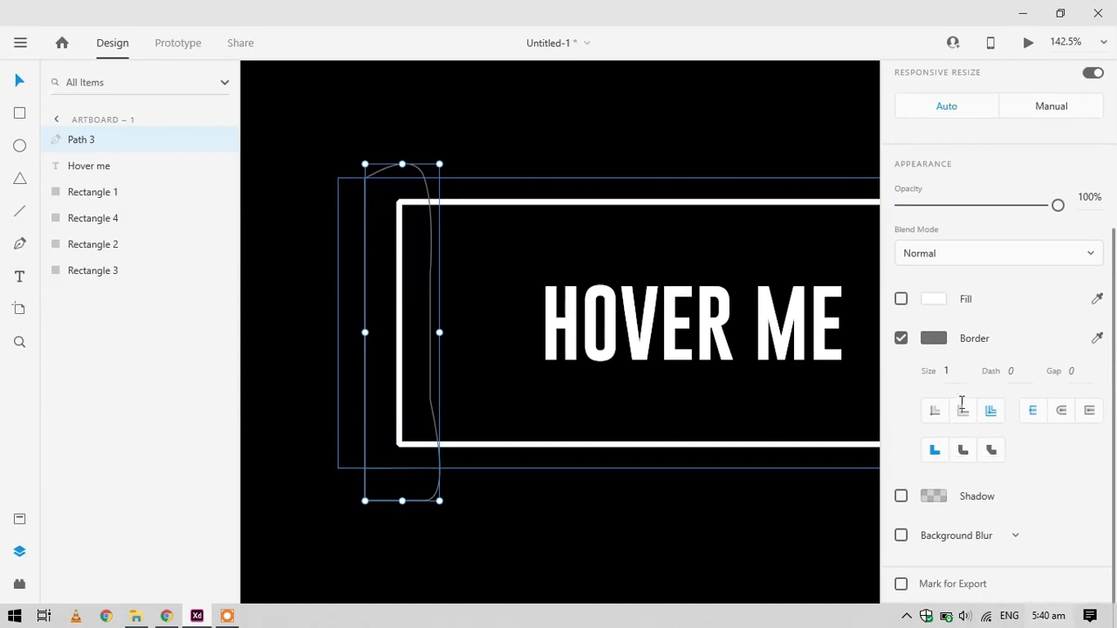
{"action": "double_click", "coordinate": [103, 141]}
{"action": "type", "text": "Path 1"}
{"action": "key", "text": "Return"}
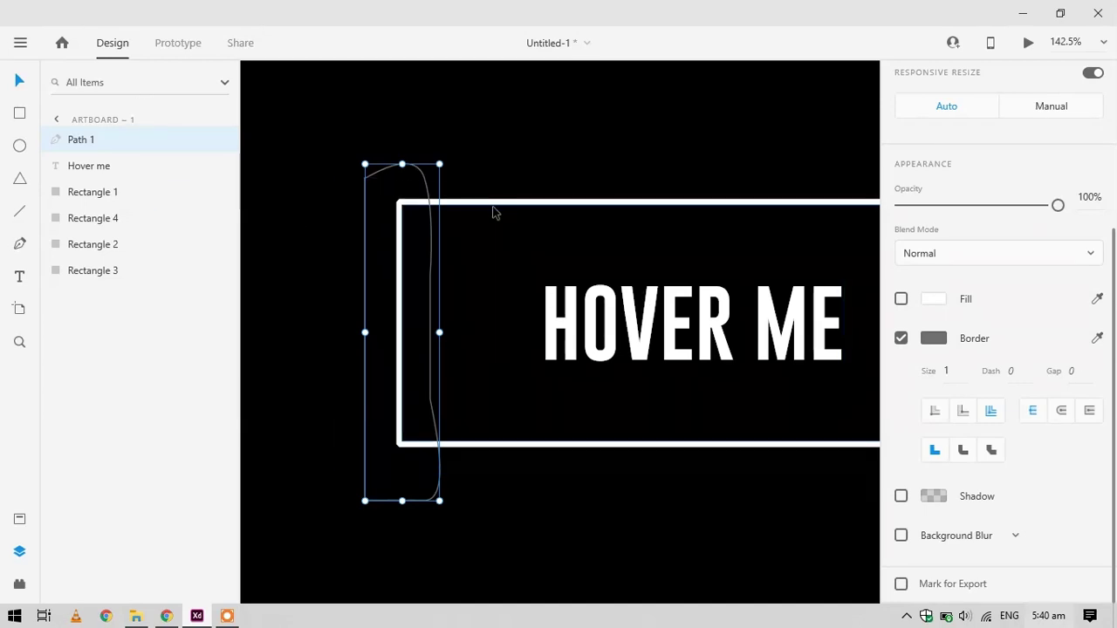
Set Path 1's opacity to 0% and its fill to the saved dark grey #373737, without a border
{"action": "left_click_drag", "start_coordinate": [1058, 205], "coordinate": [883, 207]}
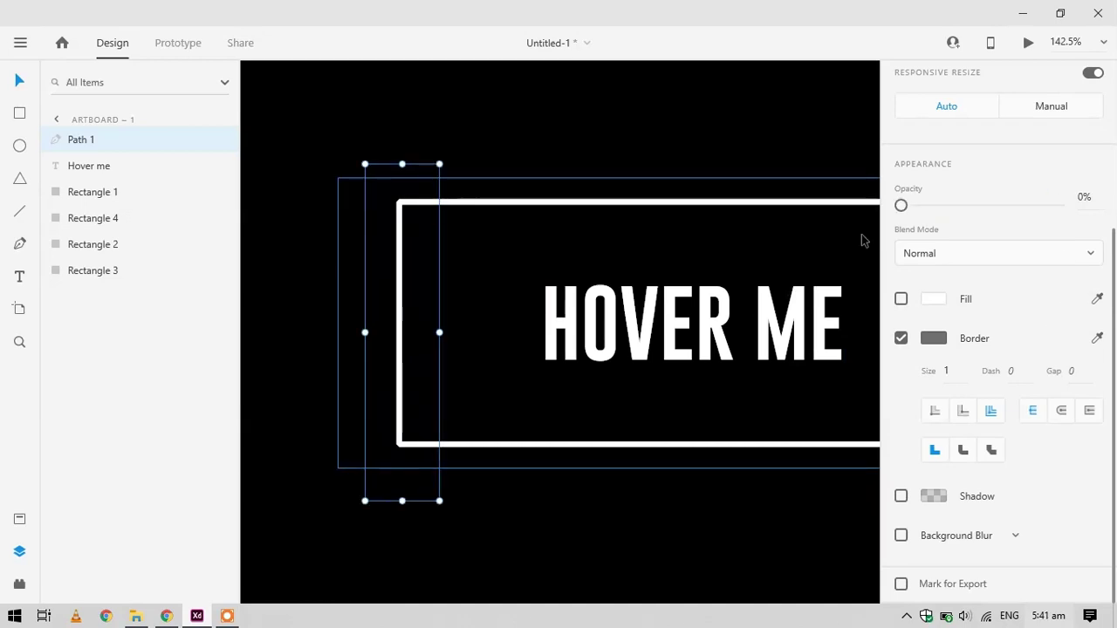
{"action": "scroll", "coordinate": [903, 299], "scroll_direction": "up", "scroll_amount": 2}
{"action": "left_click", "coordinate": [933, 418]}
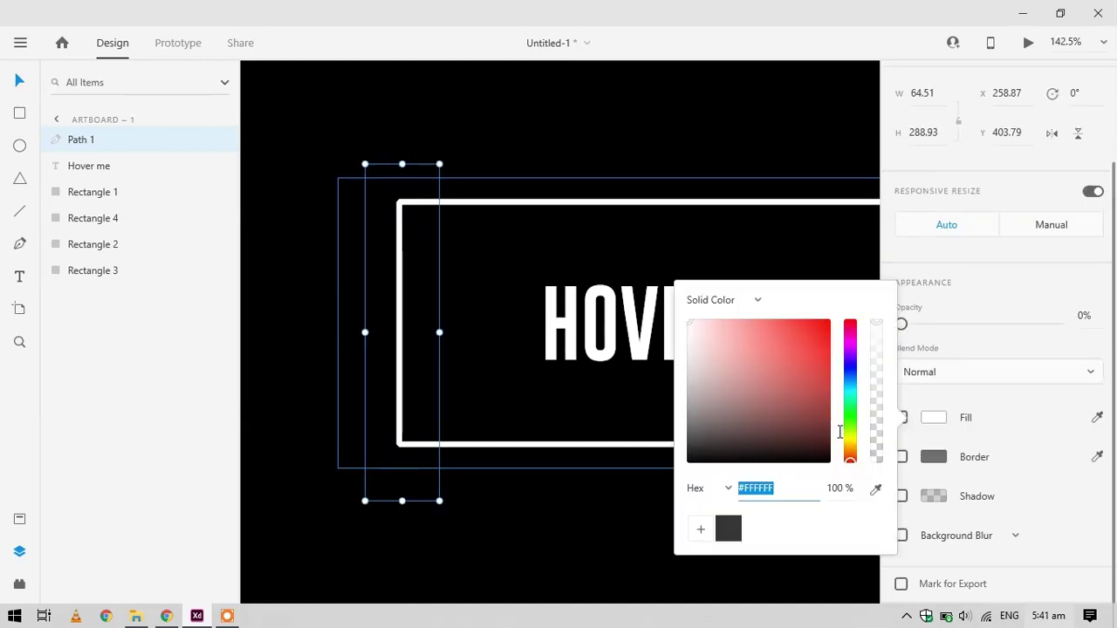
{"action": "left_click", "coordinate": [728, 528]}
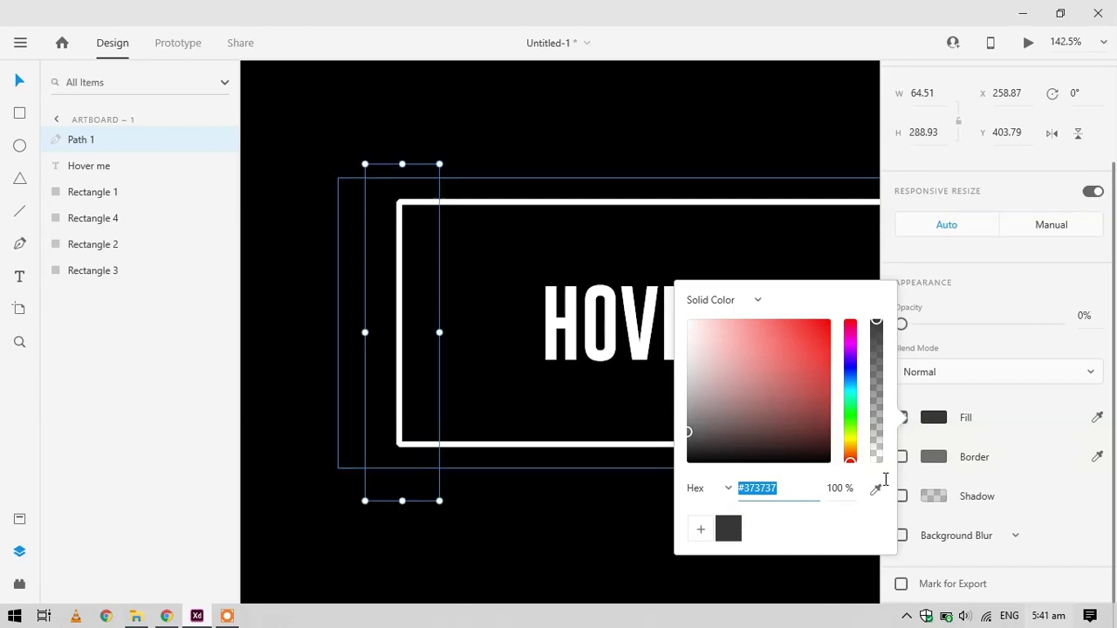
{"action": "left_click", "coordinate": [998, 420]}
Turn on a shadow for Path 1, keeping the default colour, transparency and offsets
{"action": "left_click", "coordinate": [900, 496]}
{"action": "left_click", "coordinate": [933, 495]}
{"action": "left_click", "coordinate": [1067, 528]}
{"action": "left_click", "coordinate": [1016, 526]}
{"action": "key", "text": "Up"}
{"action": "left_click", "coordinate": [936, 496]}
{"action": "left_click_drag", "start_coordinate": [830, 536], "coordinate": [859, 537]}
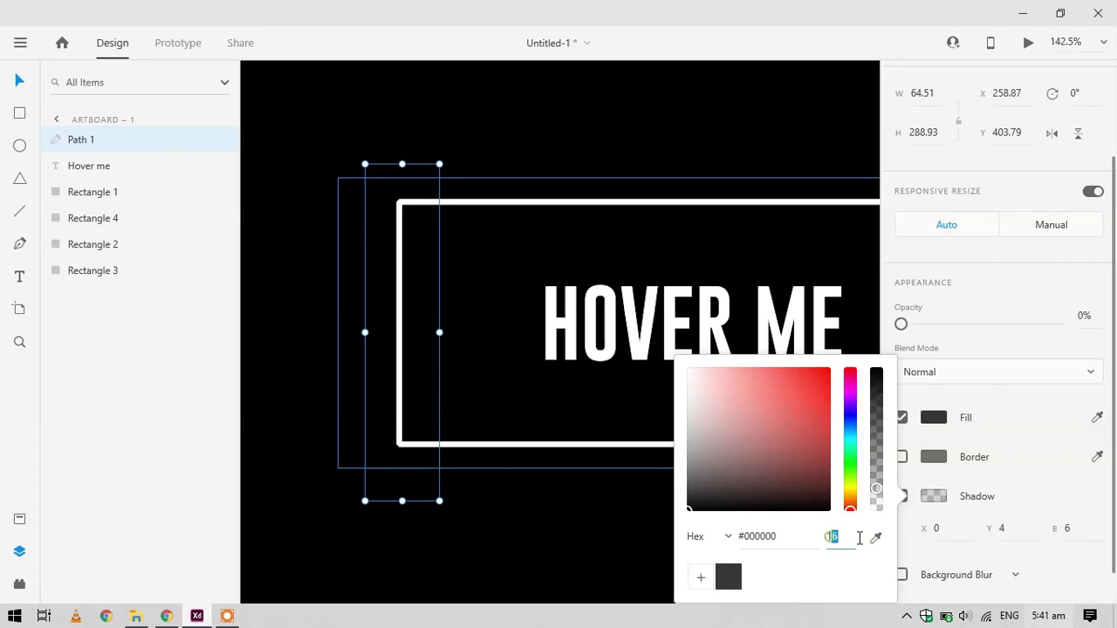
{"action": "left_click", "coordinate": [1038, 482]}
Apply an Object Blur to Path 1 with an amount of 44
{"action": "scroll", "coordinate": [1010, 495], "scroll_direction": "down", "scroll_amount": 1}
{"action": "left_click", "coordinate": [1004, 534]}
{"action": "left_click", "coordinate": [995, 565]}
{"action": "left_click_drag", "start_coordinate": [1009, 567], "coordinate": [1037, 575]}
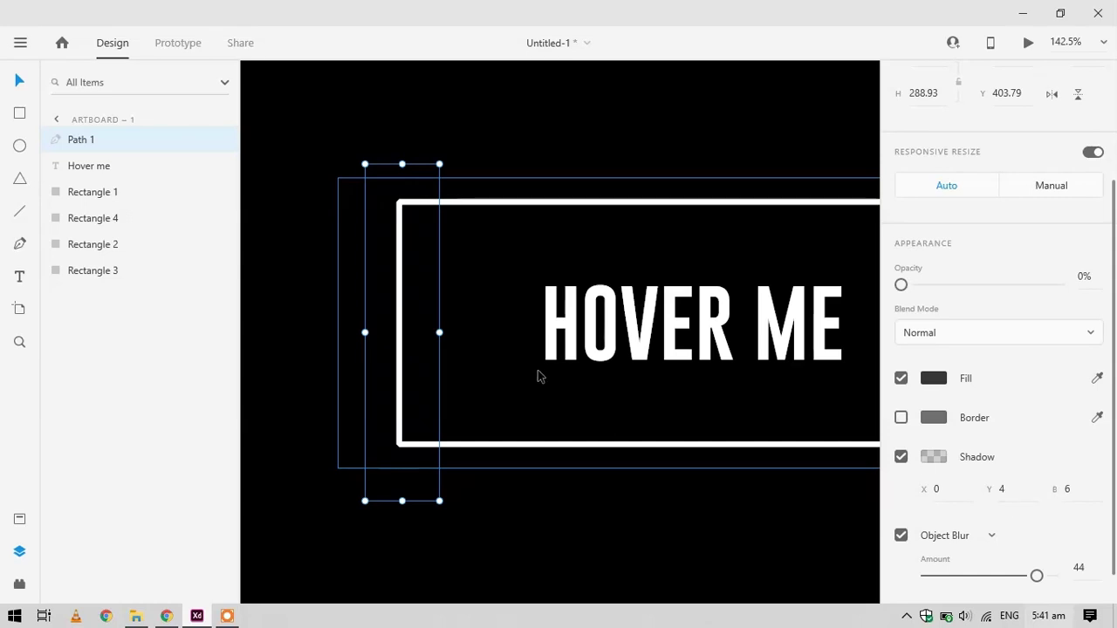
Duplicate Path 1 and rename the copy as Path 2
{"action": "key", "text": "ctrl+d"}
{"action": "double_click", "coordinate": [107, 141]}
{"action": "key", "text": "BackSpace"}
{"action": "type", "text": "2"}
{"action": "key", "text": "Return"}
{"action": "key", "text": "ctrl+0"}
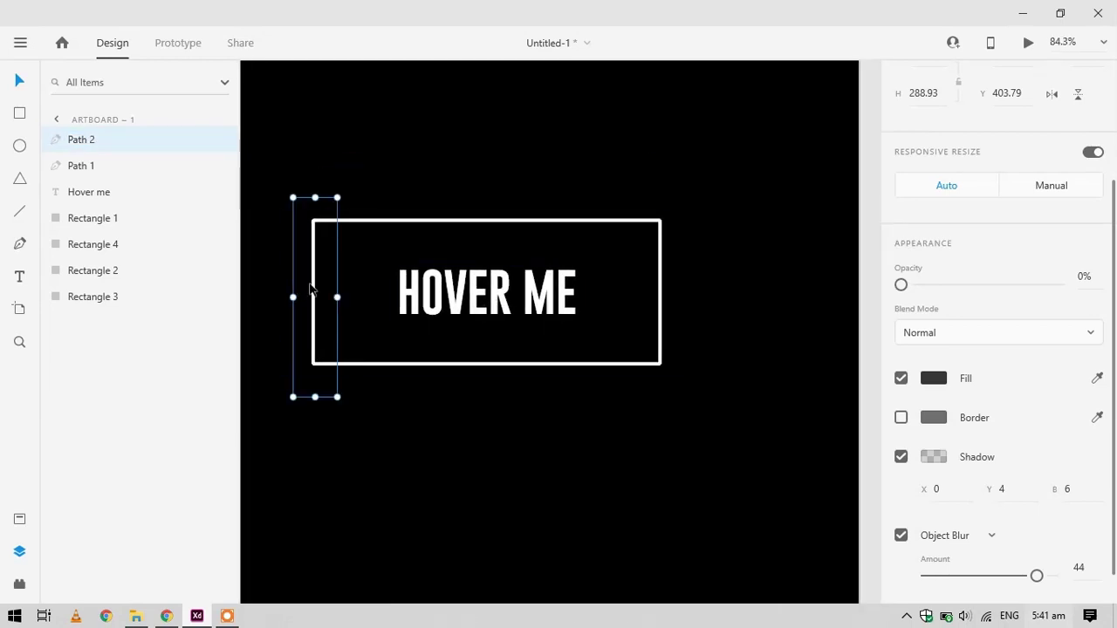
Turn on Path 2's border and move the shape across to the white outline's right edge
{"action": "left_click", "coordinate": [900, 417]}
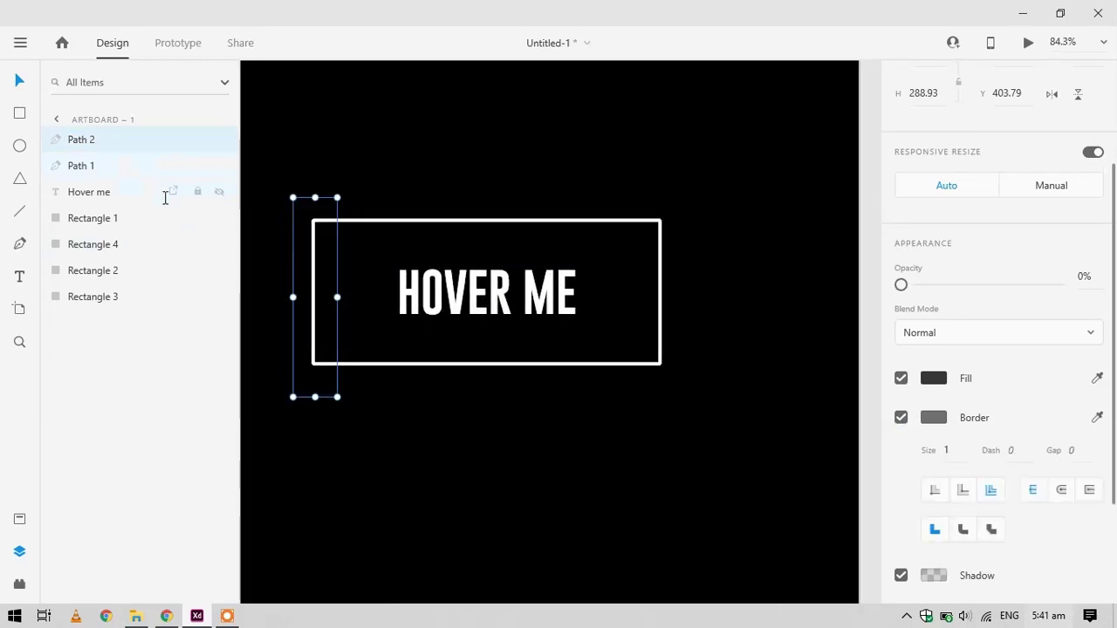
{"action": "left_click_drag", "start_coordinate": [298, 269], "coordinate": [379, 279]}
{"action": "left_click_drag", "start_coordinate": [583, 282], "coordinate": [628, 282]}
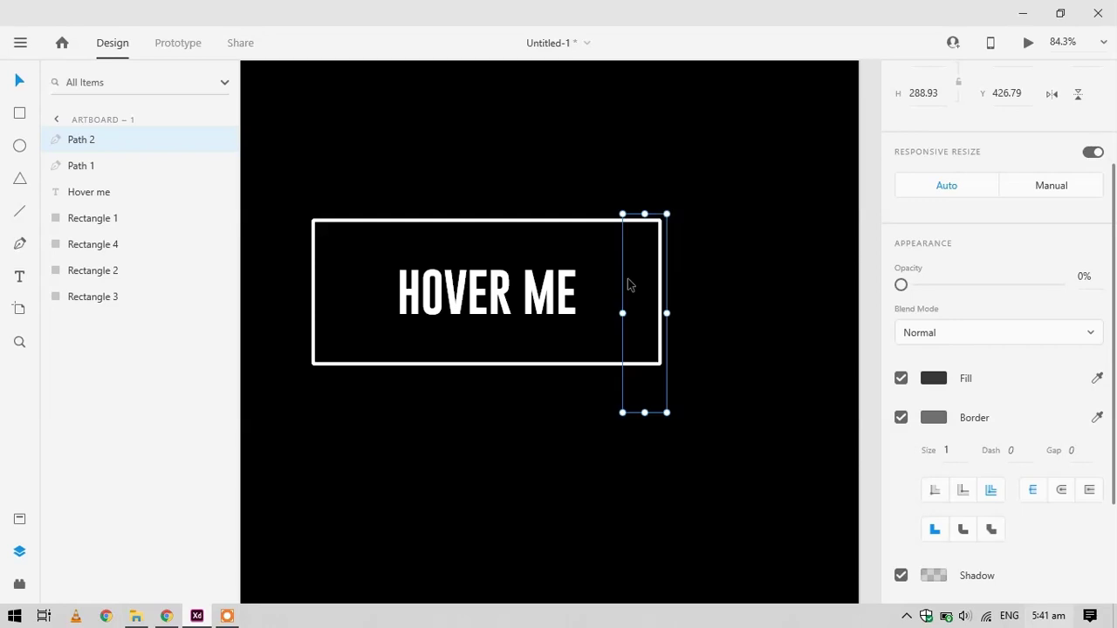
{"action": "scroll", "coordinate": [632, 280], "scroll_direction": "up", "scroll_amount": 6}
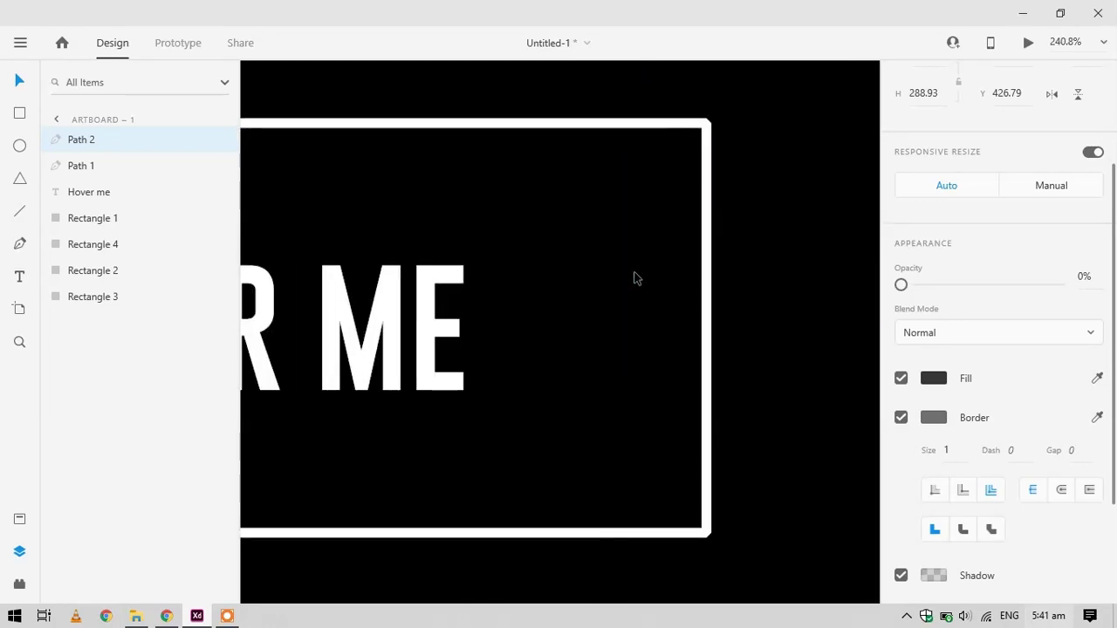
{"action": "mouse_move", "coordinate": [634, 278]}
{"action": "left_mouse_down"}
{"action": "mouse_move", "coordinate": [611, 267]}
{"action": "mouse_move", "coordinate": [621, 277]}
{"action": "left_mouse_up"}
{"action": "scroll", "coordinate": [474, 274], "scroll_direction": "down", "scroll_amount": 2}
Compare with Path 1's placement and move Path 2 up to about X 756.87, Y 409.79
{"action": "left_click", "coordinate": [81, 168]}
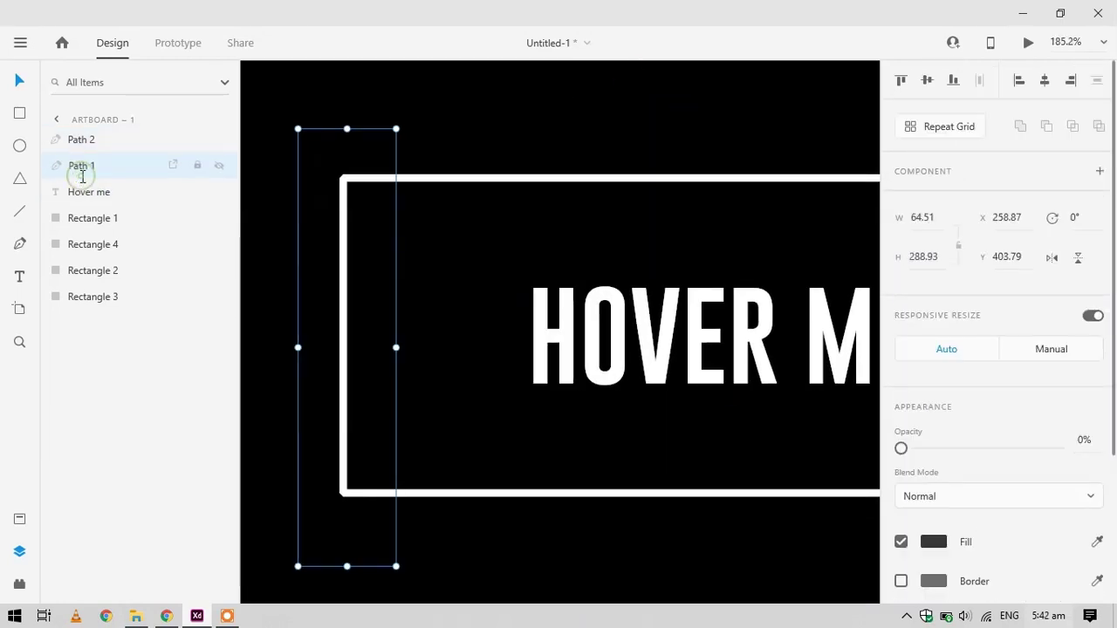
{"action": "scroll", "coordinate": [523, 245], "scroll_direction": "right", "scroll_amount": 10}
{"action": "scroll", "coordinate": [524, 244], "scroll_direction": "down", "scroll_amount": 2}
{"action": "left_click", "coordinate": [506, 207]}
{"action": "scroll", "coordinate": [503, 243], "scroll_direction": "up", "scroll_amount": 1}
{"action": "scroll", "coordinate": [515, 262], "scroll_direction": "up", "scroll_amount": 1}
{"action": "left_click_drag", "start_coordinate": [531, 282], "coordinate": [531, 257]}
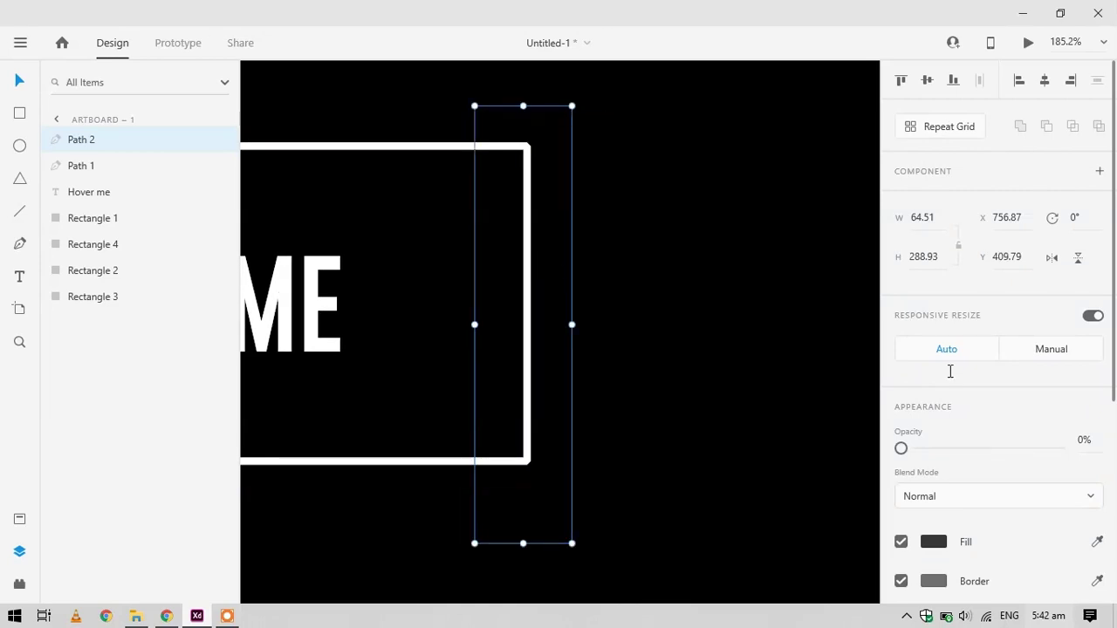
Preview Path 2's blurred glow at about 79% opacity, and return its opacity to 0%
{"action": "scroll", "coordinate": [951, 384], "scroll_direction": "down", "scroll_amount": 4}
{"action": "scroll", "coordinate": [930, 271], "scroll_direction": "up", "scroll_amount": 4}
{"action": "left_click_drag", "start_coordinate": [900, 448], "coordinate": [1026, 447]}
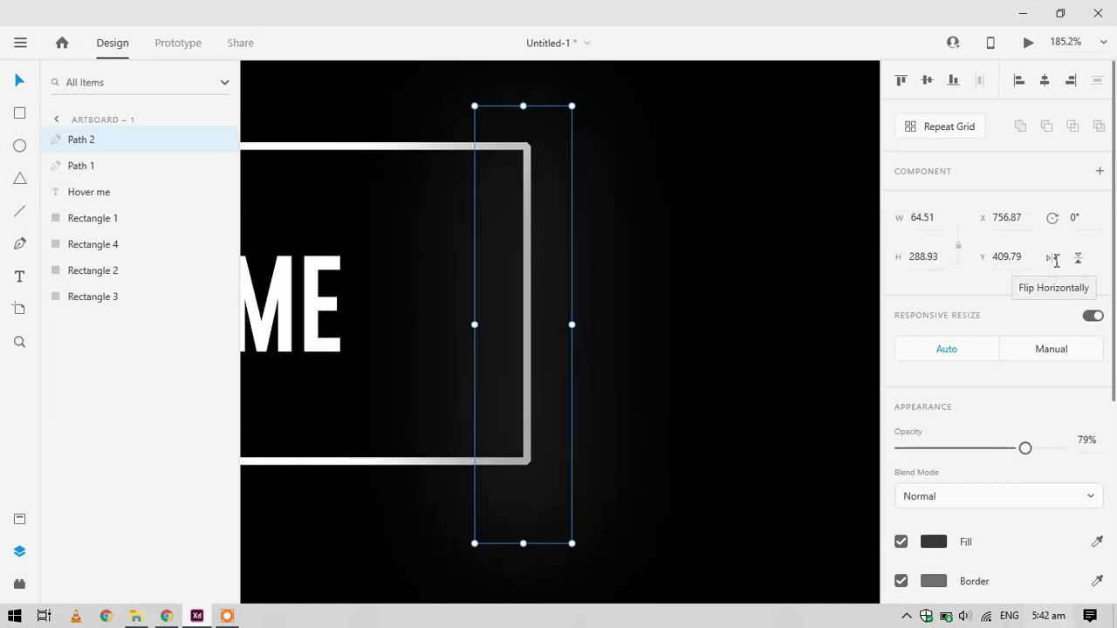
{"action": "left_click_drag", "start_coordinate": [1025, 448], "coordinate": [832, 452]}
Duplicate the black Artboard – 1 with the whole button design
{"action": "scroll", "coordinate": [473, 274], "scroll_direction": "down", "scroll_amount": 5}
{"action": "left_click_drag", "start_coordinate": [404, 274], "coordinate": [651, 268]}
{"action": "scroll", "coordinate": [592, 236], "scroll_direction": "down", "scroll_amount": 2}
{"action": "left_click", "coordinate": [311, 82]}
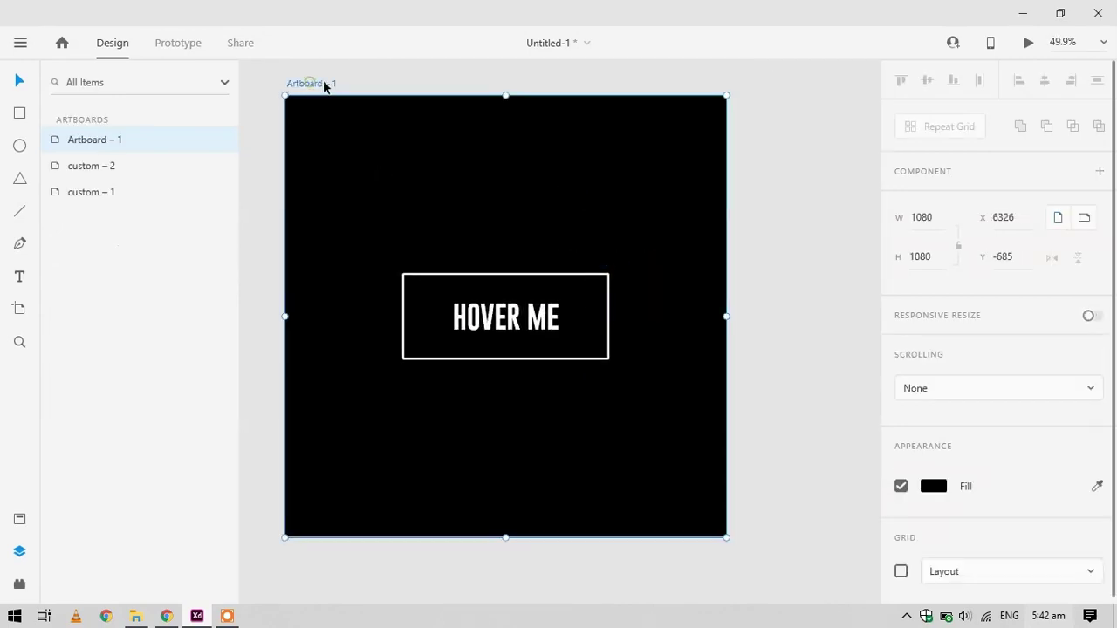
{"action": "key", "text": "ctrl+d"}
{"action": "scroll", "coordinate": [567, 356], "scroll_direction": "right", "scroll_amount": 5}
{"action": "scroll", "coordinate": [569, 363], "scroll_direction": "up", "scroll_amount": 2}
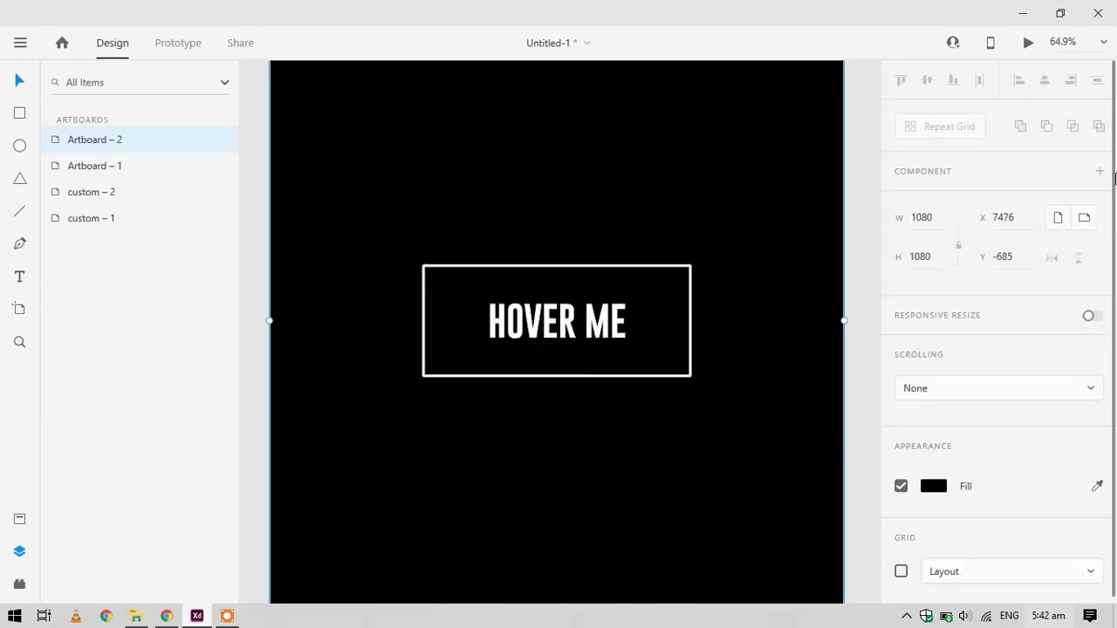
On the duplicated artboard, lower the "Hover me" text's opacity to about 54%
{"action": "left_click", "coordinate": [647, 322]}
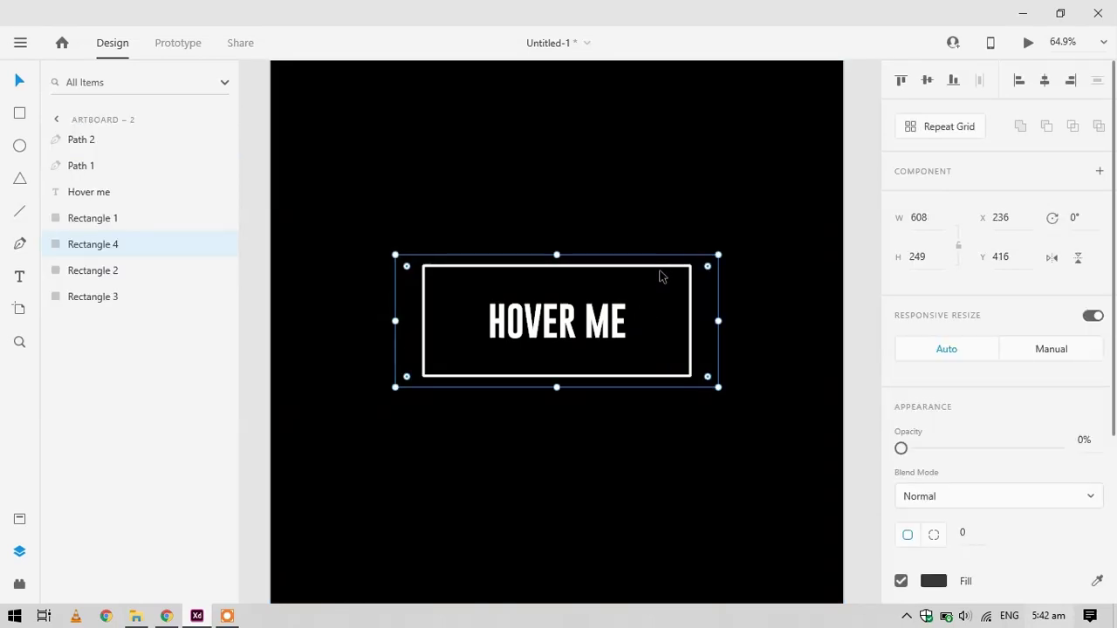
{"action": "left_click", "coordinate": [583, 338]}
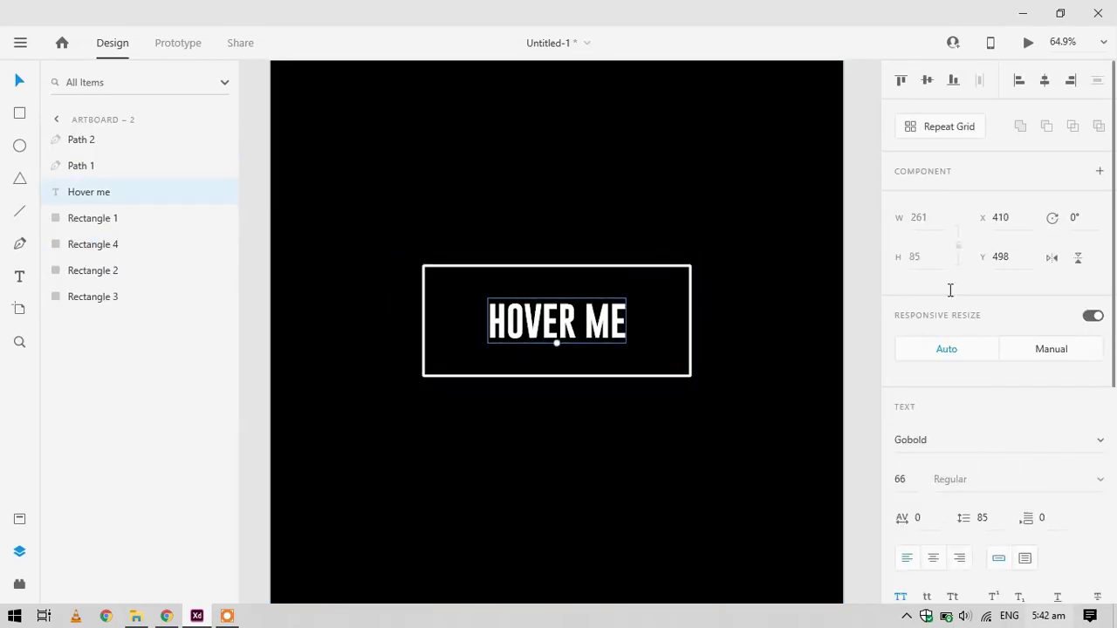
{"action": "scroll", "coordinate": [981, 371], "scroll_direction": "down", "scroll_amount": 4}
{"action": "left_click_drag", "start_coordinate": [1060, 323], "coordinate": [988, 312]}
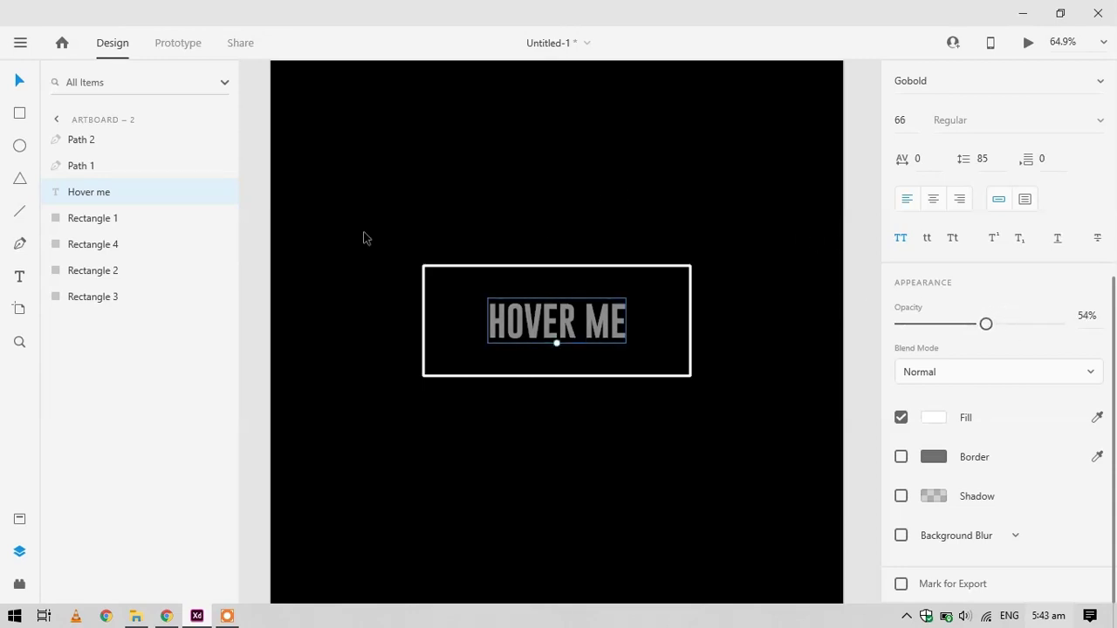
Set the opacity of Path 1 and Path 2 together to about 51% and their Object Blur amount to 24
{"action": "left_click", "coordinate": [95, 165]}
{"action": "left_click", "coordinate": [99, 143], "text": "shift"}
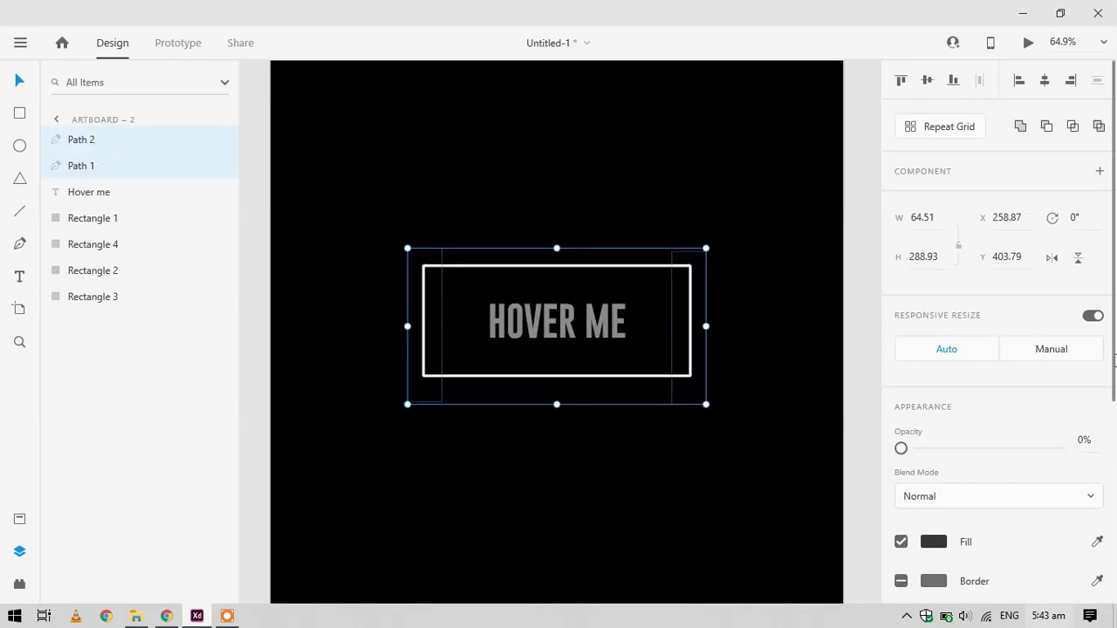
{"action": "left_click_drag", "start_coordinate": [900, 448], "coordinate": [981, 449]}
{"action": "scroll", "coordinate": [1044, 458], "scroll_direction": "down", "scroll_amount": 4}
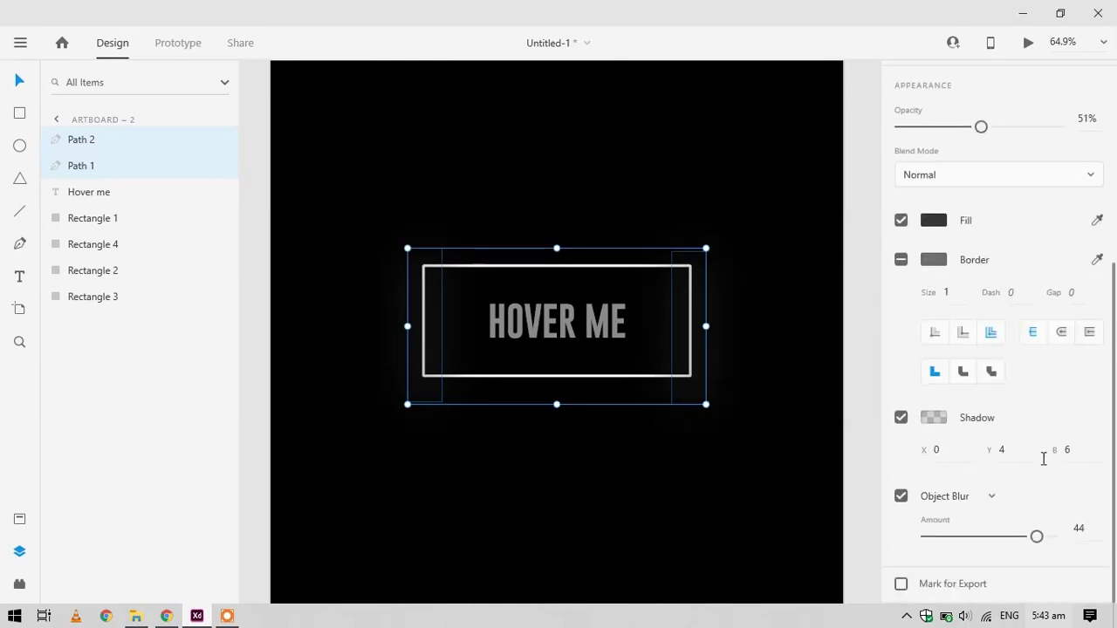
{"action": "left_click_drag", "start_coordinate": [1037, 536], "coordinate": [987, 530]}
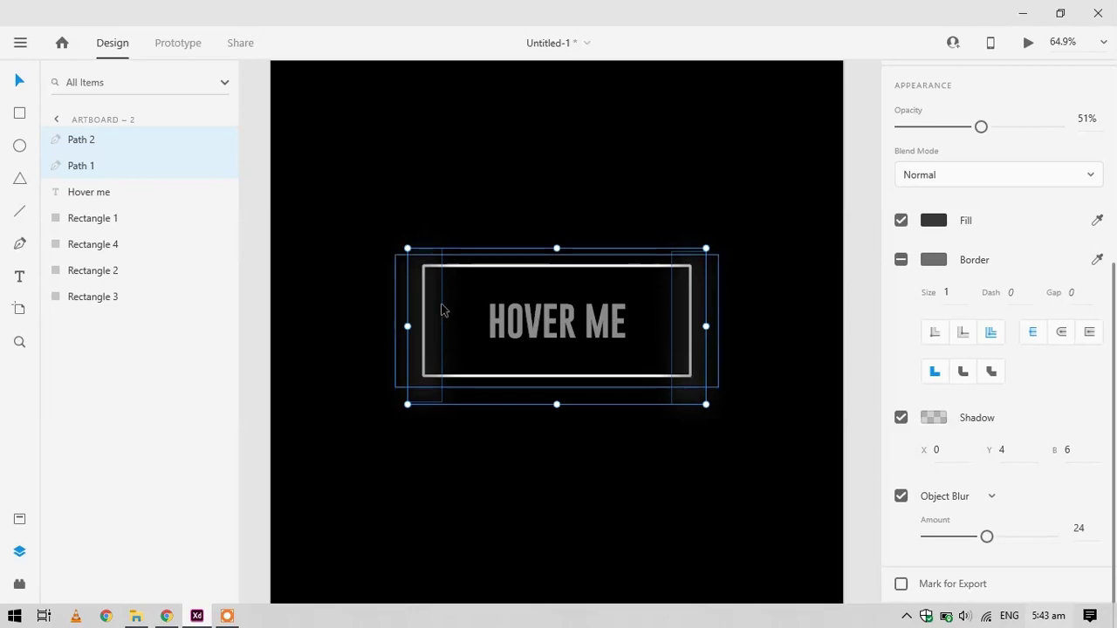
Raise Rectangle 4's opacity to about 64% and the opacity of Rectangle 2 and Rectangle 3 together to 100%
{"action": "left_click", "coordinate": [105, 245]}
{"action": "left_click_drag", "start_coordinate": [917, 452], "coordinate": [1001, 448]}
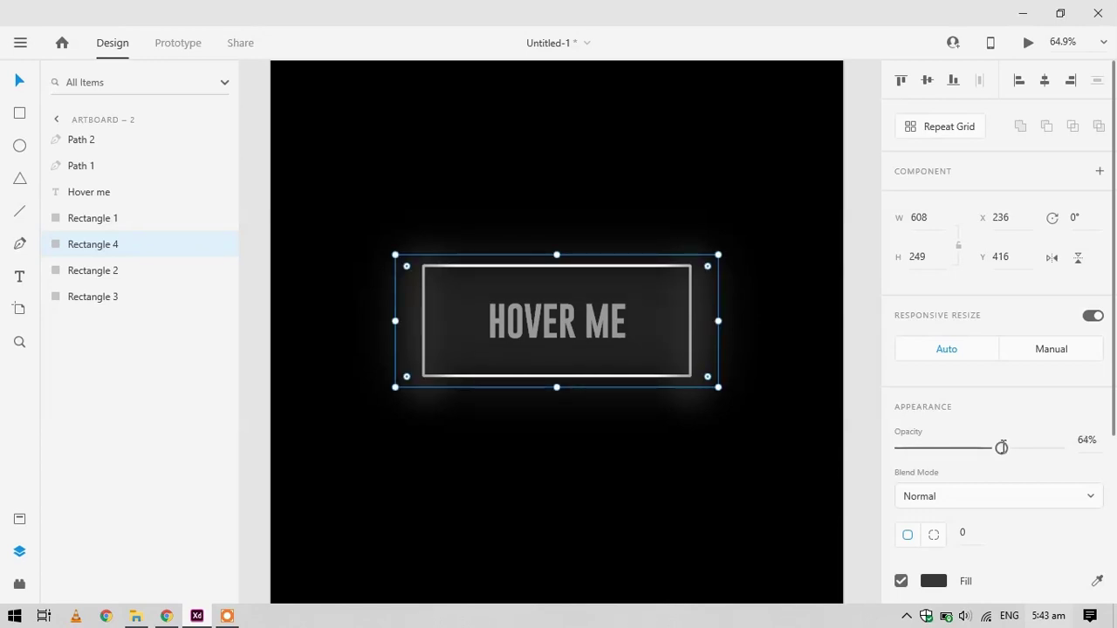
{"action": "left_click", "coordinate": [128, 279]}
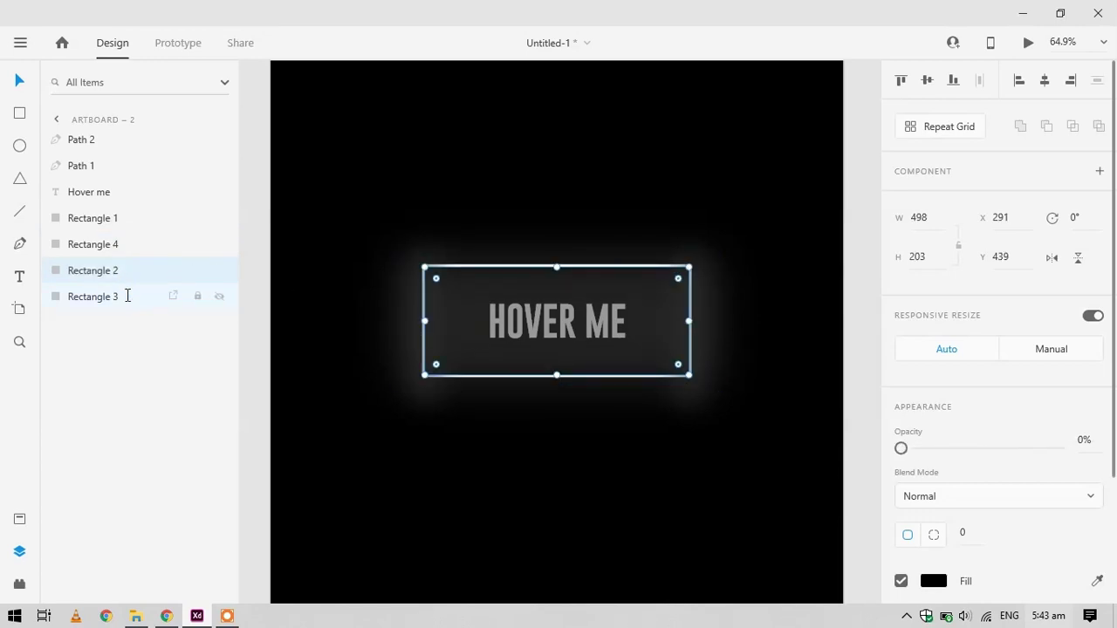
{"action": "left_click", "coordinate": [127, 295], "text": "shift"}
{"action": "left_click_drag", "start_coordinate": [900, 448], "coordinate": [1057, 447]}
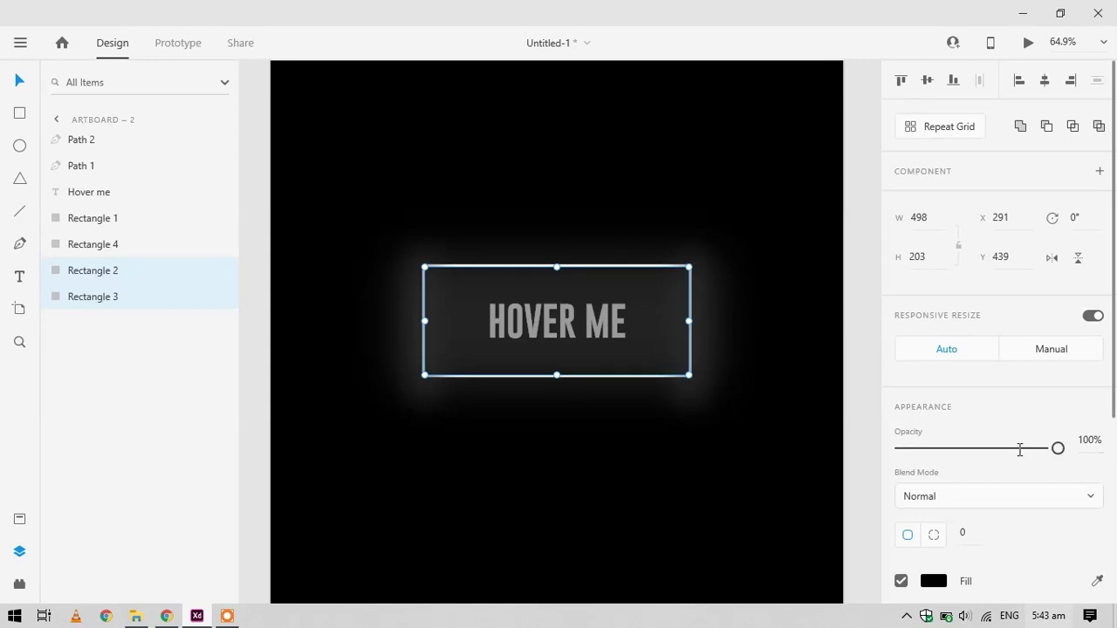
Turn off the blur effects on Rectangle 2 and Rectangle 3 individually, keeping Rectangle 3's opacity at full
{"action": "scroll", "coordinate": [975, 434], "scroll_direction": "down", "scroll_amount": 3}
{"action": "left_click", "coordinate": [901, 418]}
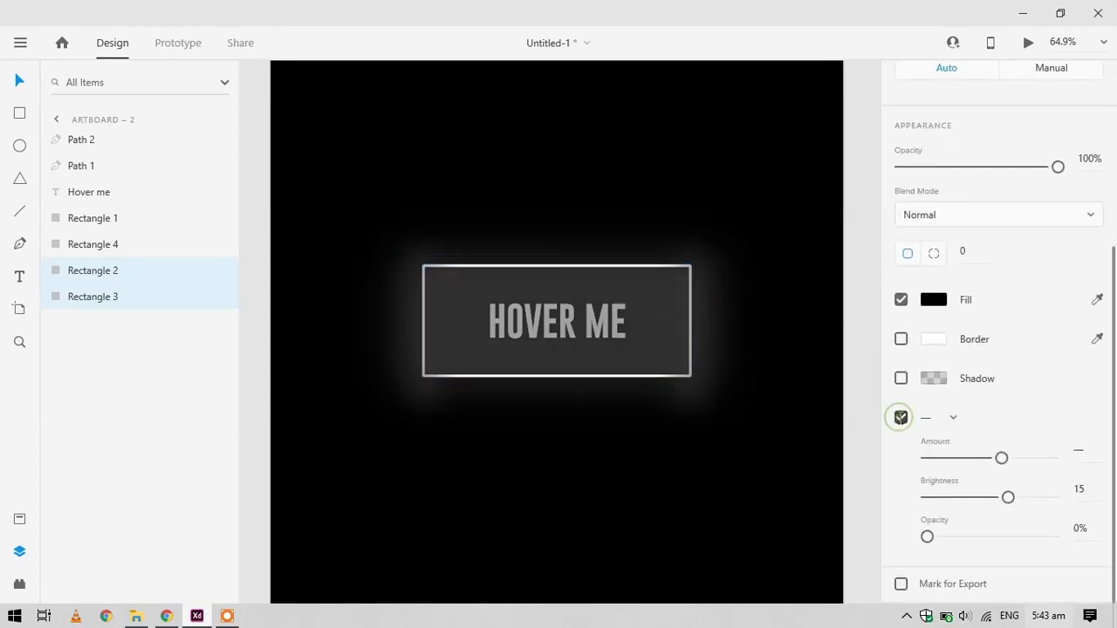
{"action": "left_click", "coordinate": [951, 418]}
{"action": "left_click", "coordinate": [121, 278]}
{"action": "scroll", "coordinate": [965, 449], "scroll_direction": "down", "scroll_amount": 5}
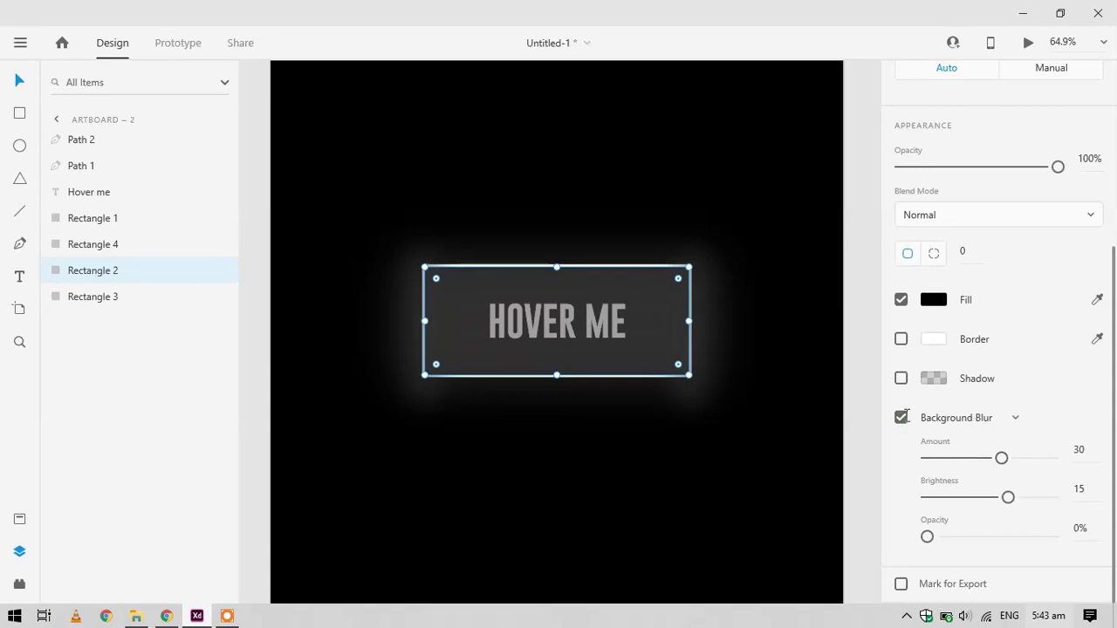
{"action": "left_click", "coordinate": [902, 417]}
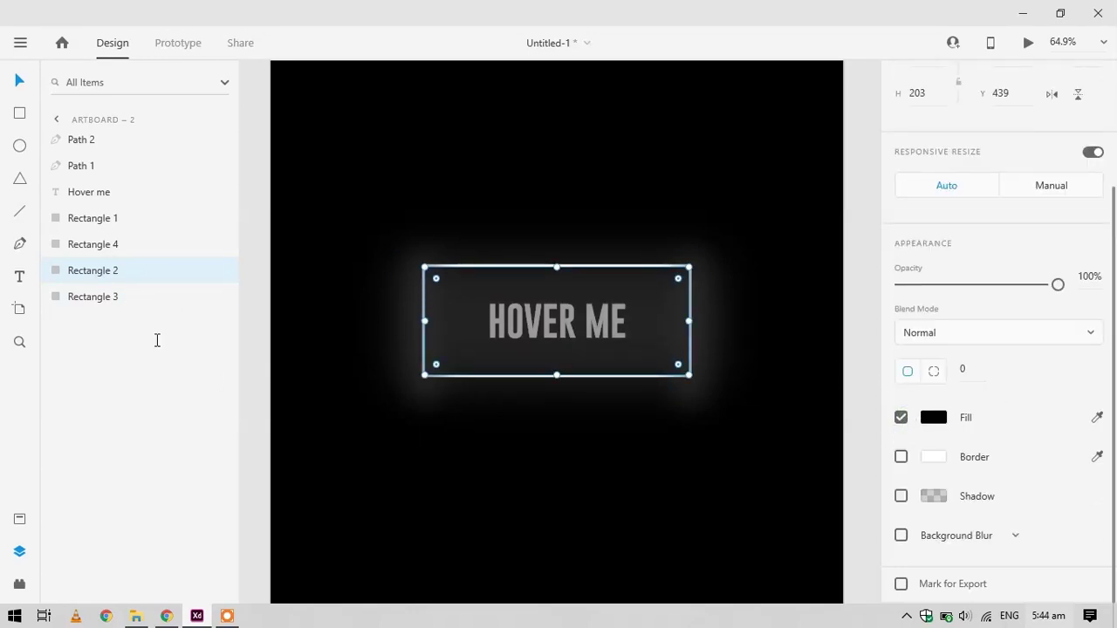
{"action": "left_click", "coordinate": [93, 296]}
{"action": "scroll", "coordinate": [955, 474], "scroll_direction": "down", "scroll_amount": 5}
{"action": "left_click", "coordinate": [900, 494]}
{"action": "left_click_drag", "start_coordinate": [1050, 288], "coordinate": [1057, 286]}
{"action": "left_click", "coordinate": [105, 218]}
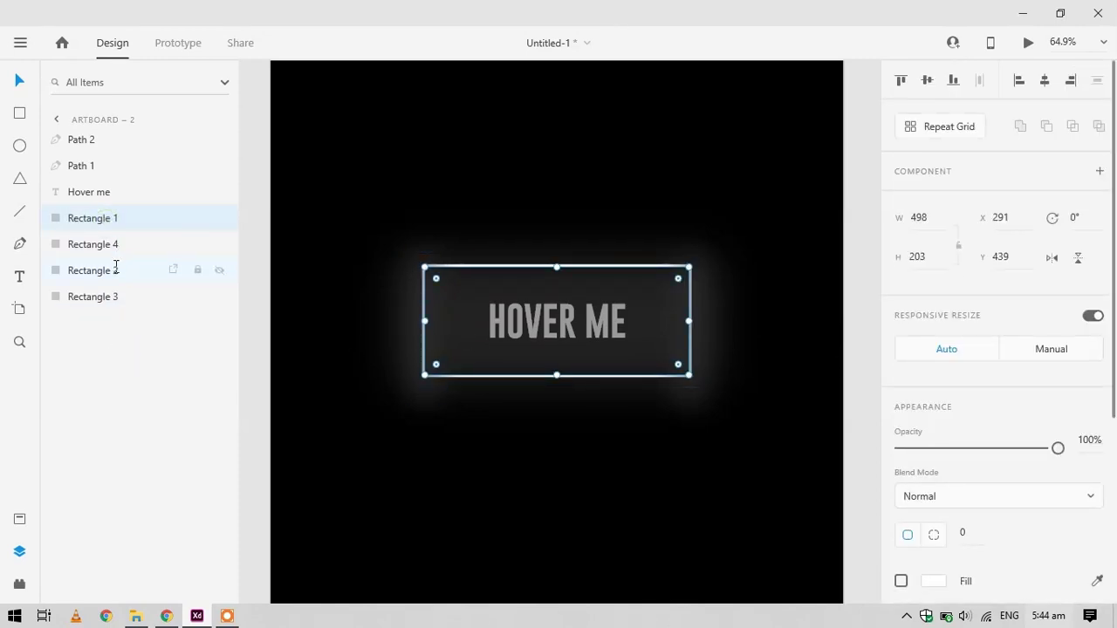
{"action": "left_click", "coordinate": [111, 269]}
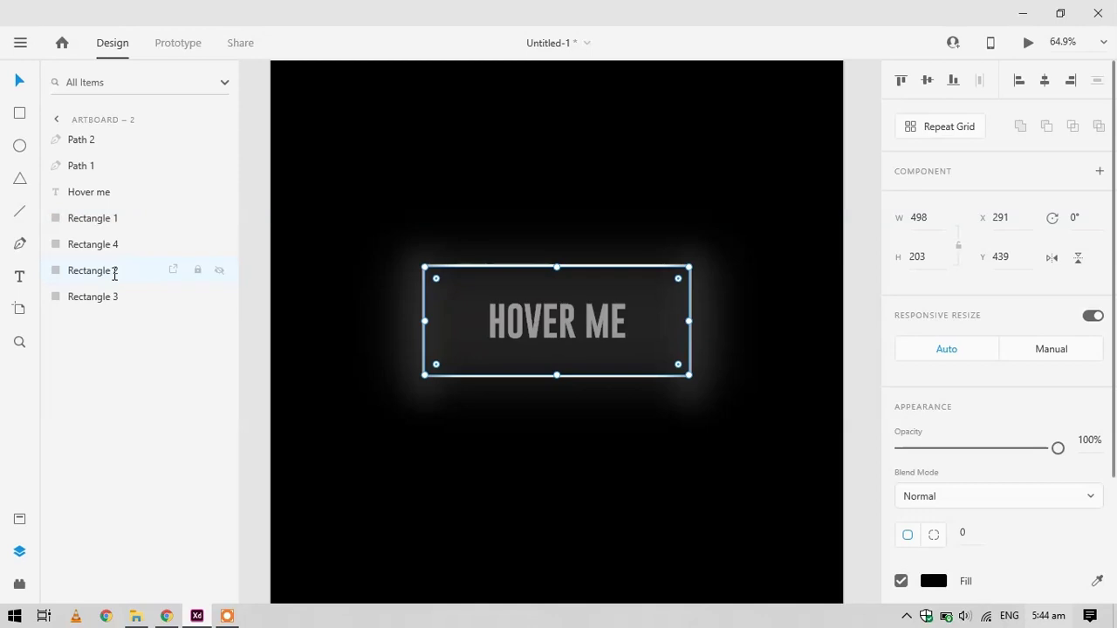
{"action": "scroll", "coordinate": [1035, 449], "scroll_direction": "down", "scroll_amount": 2}
{"action": "left_click", "coordinate": [933, 417]}
{"action": "left_click", "coordinate": [1004, 446]}
{"action": "key", "text": "super"}
{"action": "left_click", "coordinate": [435, 2]}
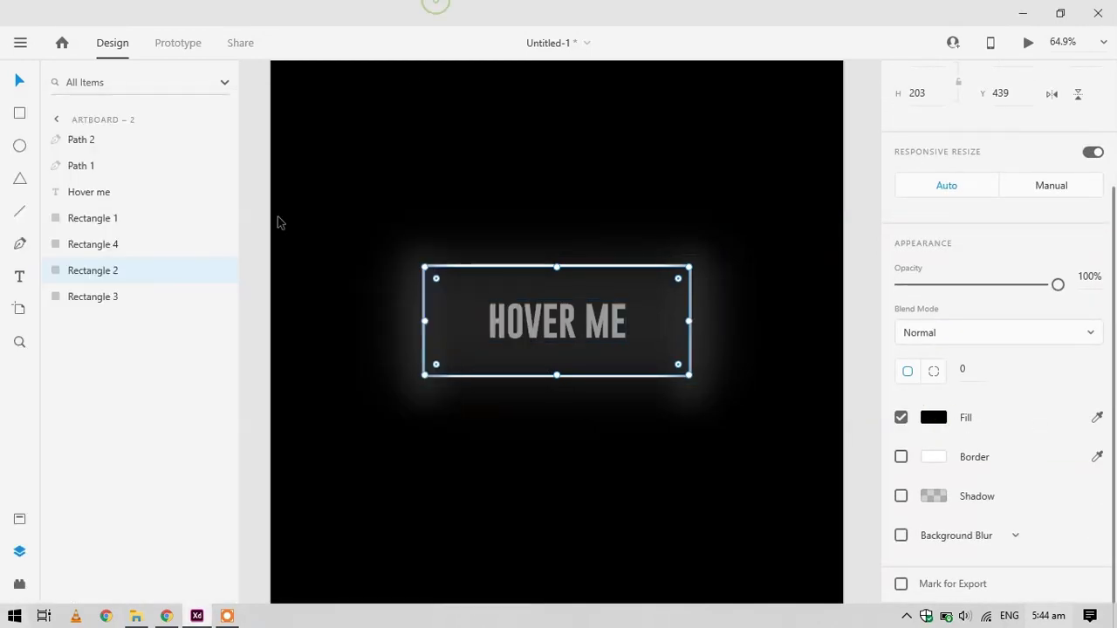
Reorder the layers so Rectangle 2 and Rectangle 3 sit above Rectangle 4
{"action": "left_click_drag", "start_coordinate": [99, 263], "coordinate": [102, 236]}
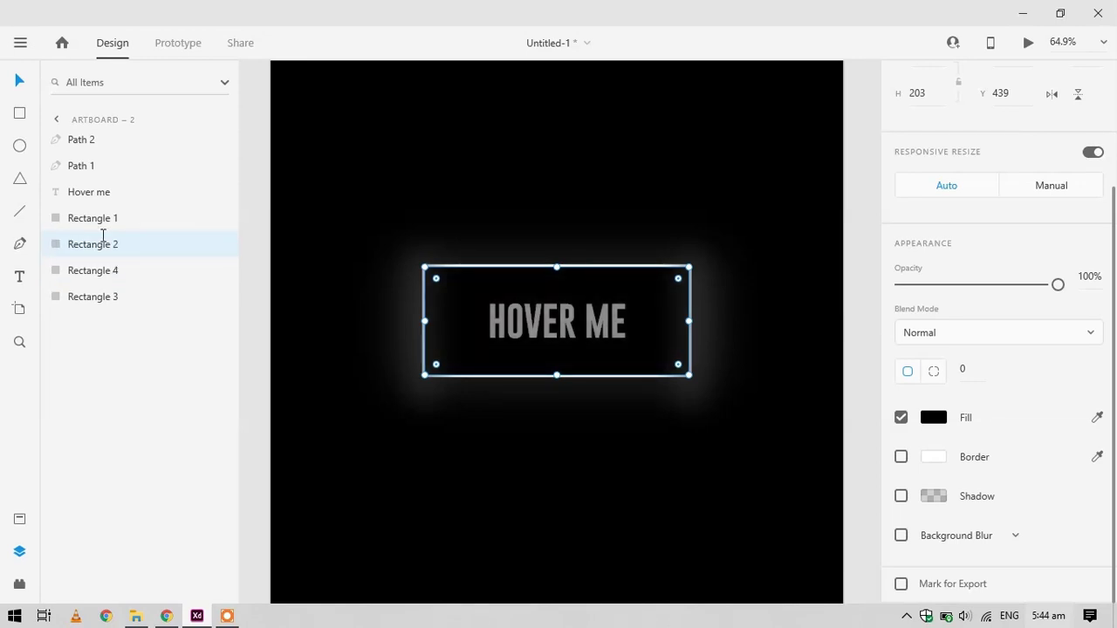
{"action": "left_click_drag", "start_coordinate": [102, 297], "coordinate": [104, 263]}
{"action": "left_click", "coordinate": [532, 500]}
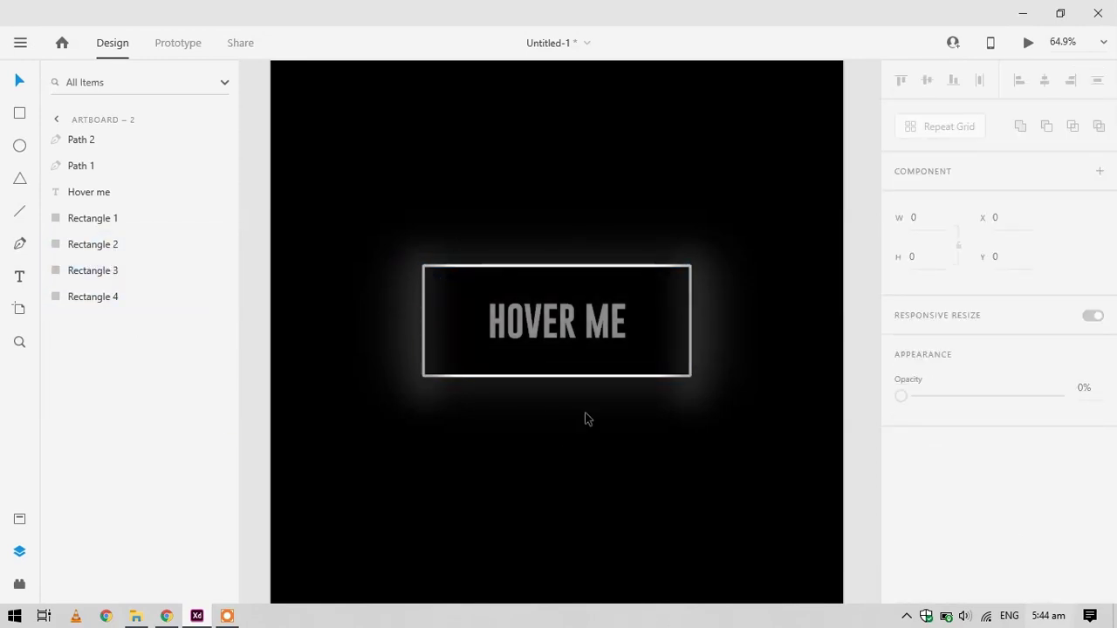
Enlarge Rectangle 1 about its centre to about 608 × 273 and fade its opacity out completely
{"action": "left_click", "coordinate": [97, 218]}
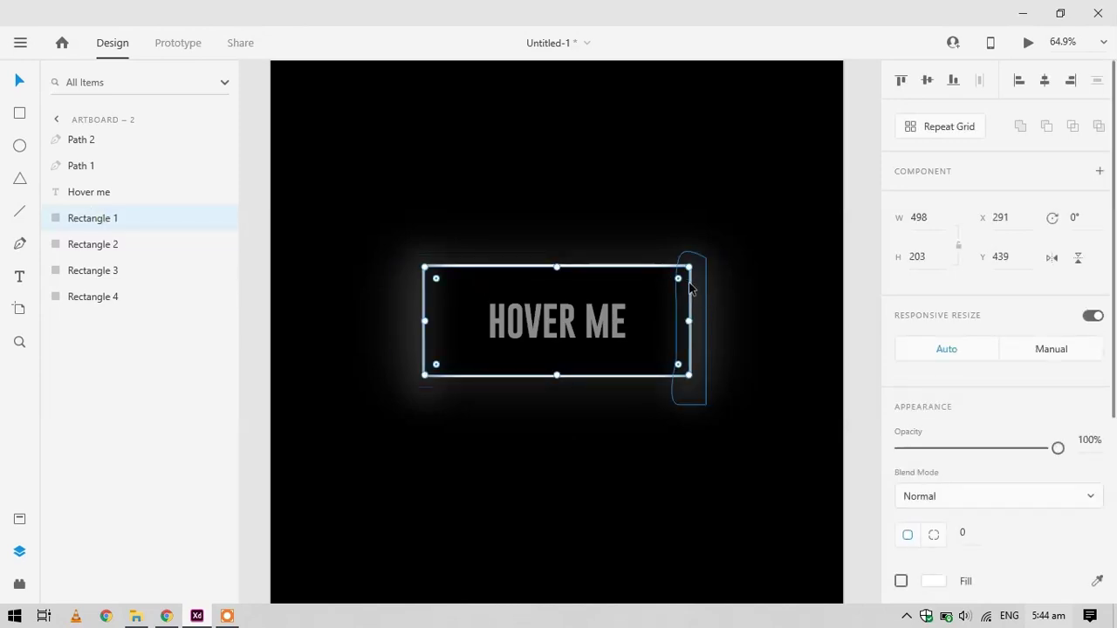
{"action": "left_click_drag", "start_coordinate": [689, 267], "coordinate": [721, 247]}
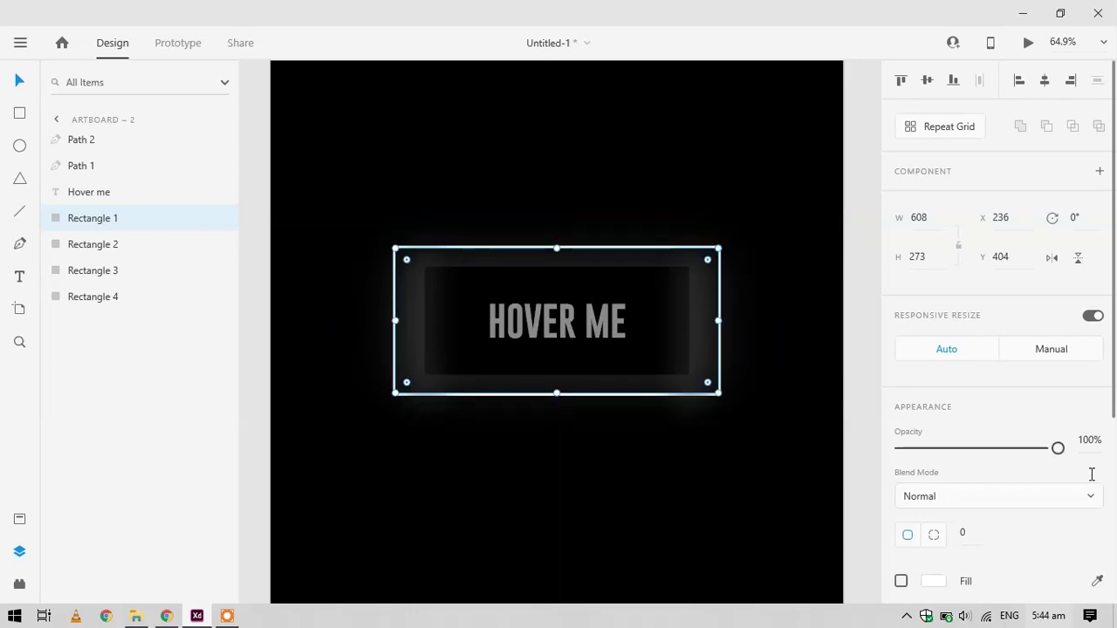
{"action": "left_click_drag", "start_coordinate": [1058, 448], "coordinate": [828, 459]}
{"action": "left_click", "coordinate": [759, 534]}
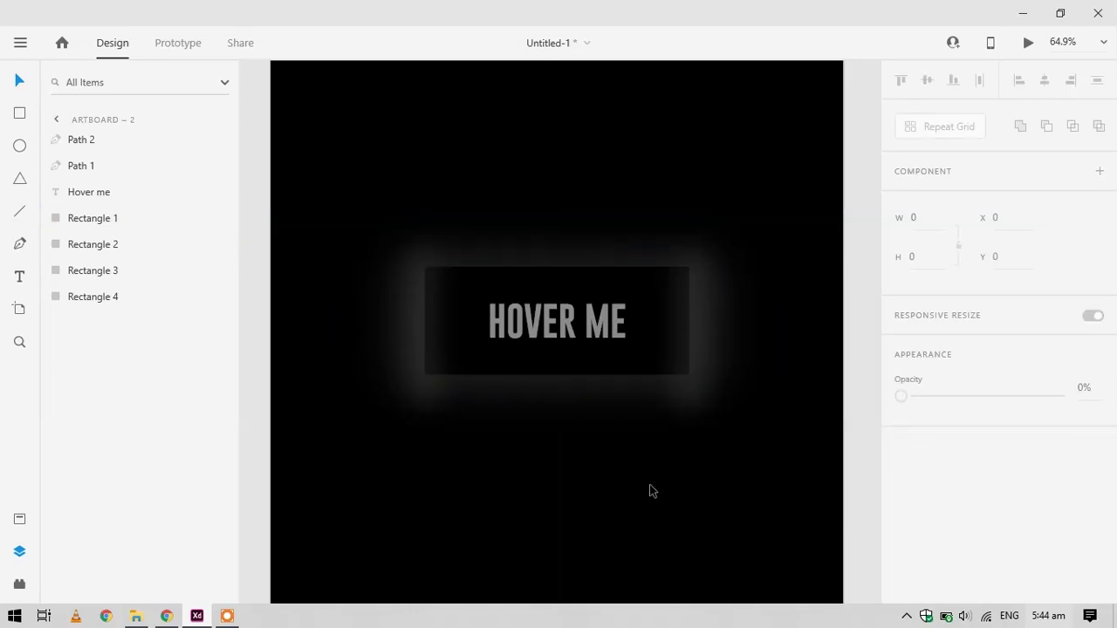
Lower Rectangle 4's opacity to about 44%
{"action": "scroll", "coordinate": [544, 398], "scroll_direction": "up", "scroll_amount": 3}
{"action": "scroll", "coordinate": [543, 384], "scroll_direction": "down", "scroll_amount": 2}
{"action": "left_click", "coordinate": [369, 344]}
{"action": "key", "text": "Escape"}
{"action": "left_click", "coordinate": [109, 271]}
{"action": "left_click", "coordinate": [113, 296], "text": "shift"}
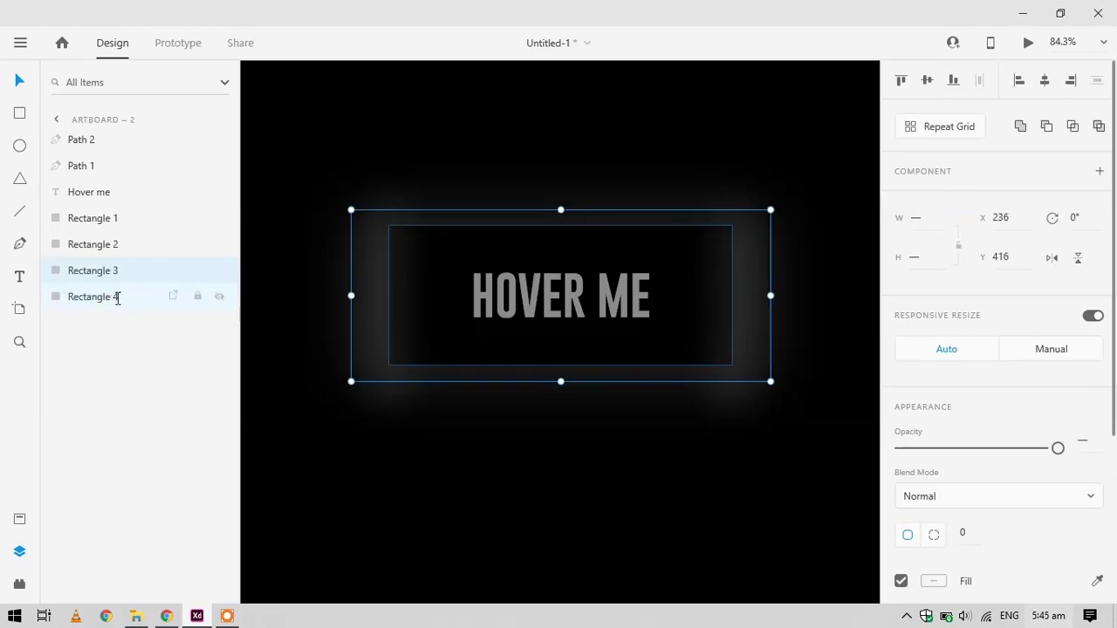
{"action": "left_click", "coordinate": [104, 299]}
{"action": "left_click_drag", "start_coordinate": [1000, 448], "coordinate": [970, 447]}
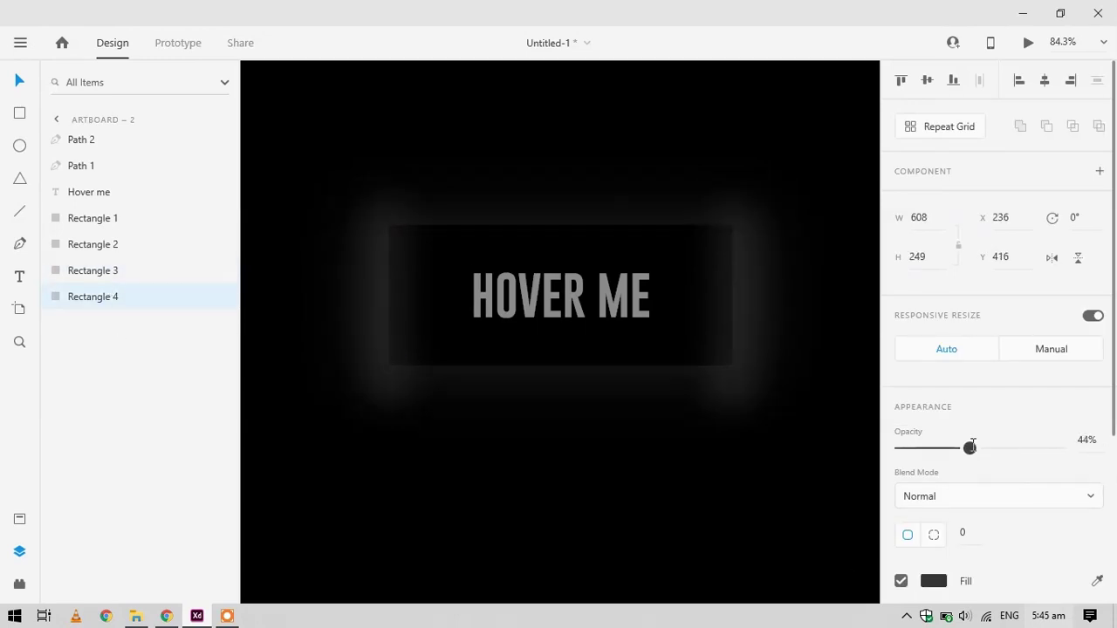
Slightly reduce the opacity of Path 1 and Path 2 together
{"action": "left_click", "coordinate": [82, 159]}
{"action": "left_click", "coordinate": [81, 139], "text": "shift"}
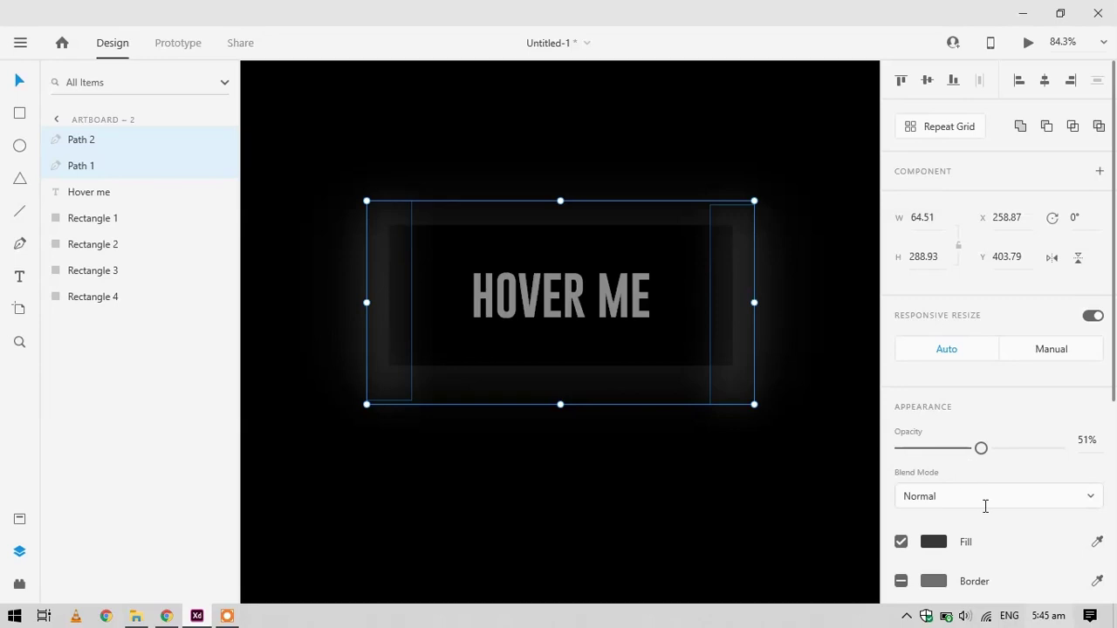
{"action": "scroll", "coordinate": [969, 510], "scroll_direction": "down", "scroll_amount": 4}
{"action": "left_click", "coordinate": [901, 260]}
{"action": "mouse_move", "coordinate": [981, 244]}
{"action": "left_mouse_down"}
{"action": "mouse_move", "coordinate": [953, 245]}
{"action": "mouse_move", "coordinate": [968, 241]}
{"action": "left_mouse_up"}
{"action": "left_click", "coordinate": [693, 514]}
Link Artboard – 1 to Artboard – 2 with a Tap trigger and an Auto-Animate action
{"action": "scroll", "coordinate": [520, 246], "scroll_direction": "down", "scroll_amount": 4}
{"action": "left_click_drag", "start_coordinate": [473, 260], "coordinate": [639, 273]}
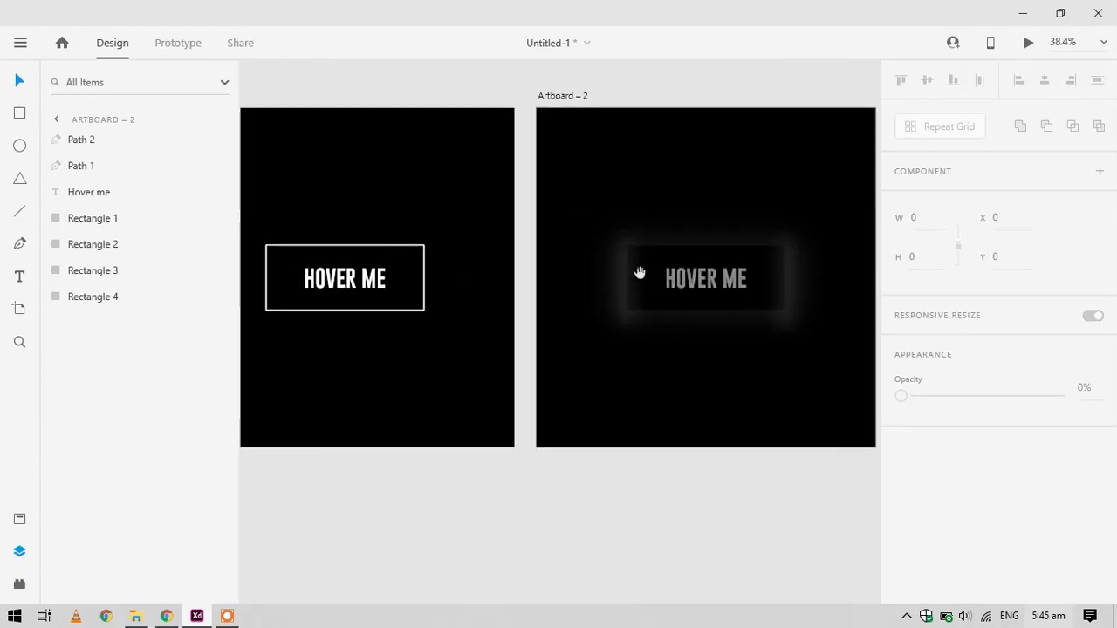
{"action": "left_click", "coordinate": [441, 180]}
{"action": "left_click", "coordinate": [178, 43]}
{"action": "left_click_drag", "start_coordinate": [515, 262], "coordinate": [623, 269]}
{"action": "left_click", "coordinate": [964, 138]}
{"action": "left_click", "coordinate": [964, 137]}
{"action": "left_click", "coordinate": [1092, 197]}
{"action": "left_click", "coordinate": [1040, 198]}
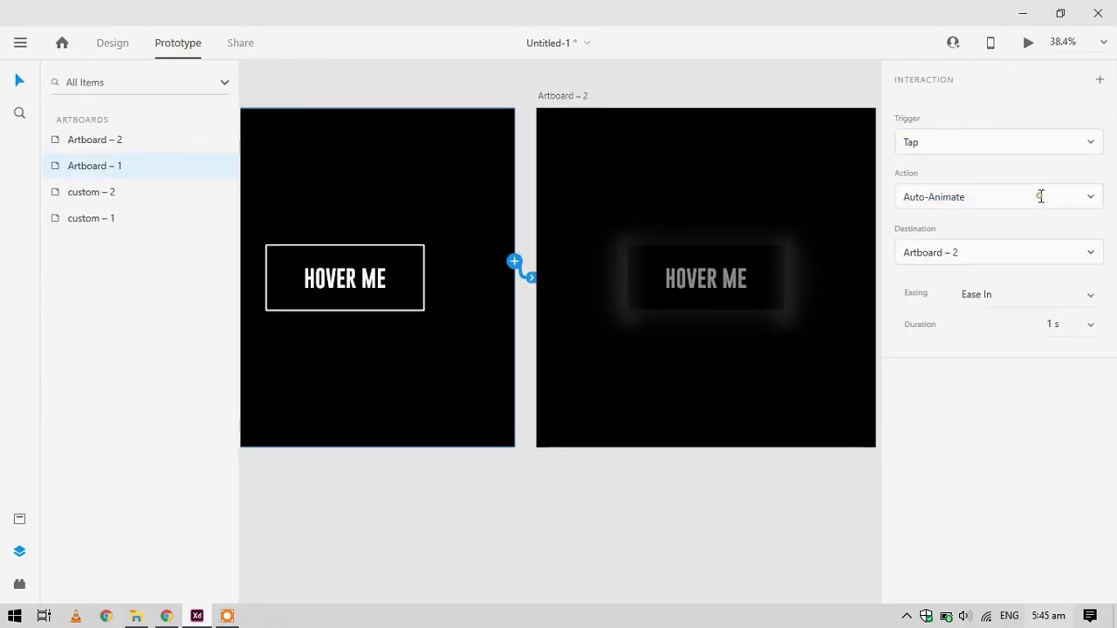
Set Artboard – 1's interaction to Ease In easing with a duration of 0.5 s
{"action": "left_click", "coordinate": [1091, 292]}
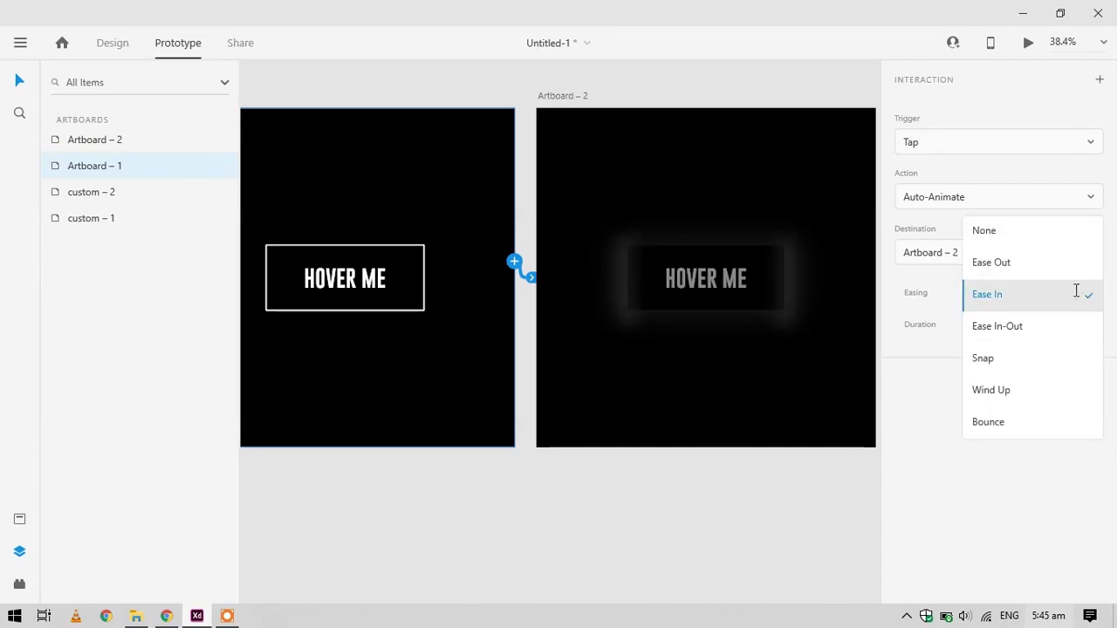
{"action": "left_click", "coordinate": [1075, 293]}
{"action": "left_click", "coordinate": [1091, 325]}
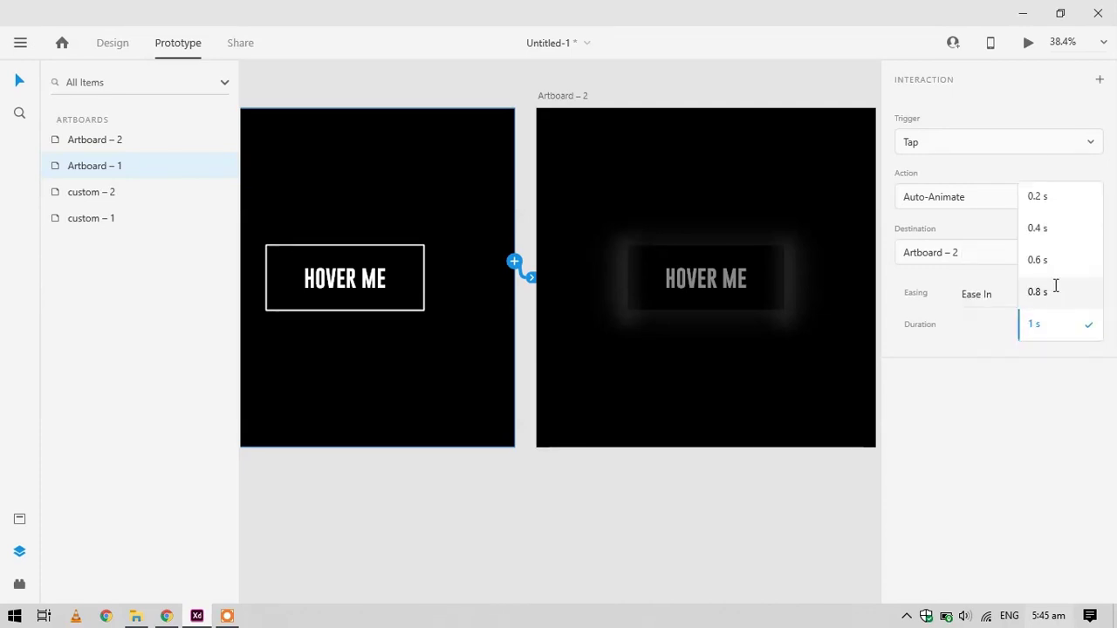
{"action": "left_click", "coordinate": [1058, 259]}
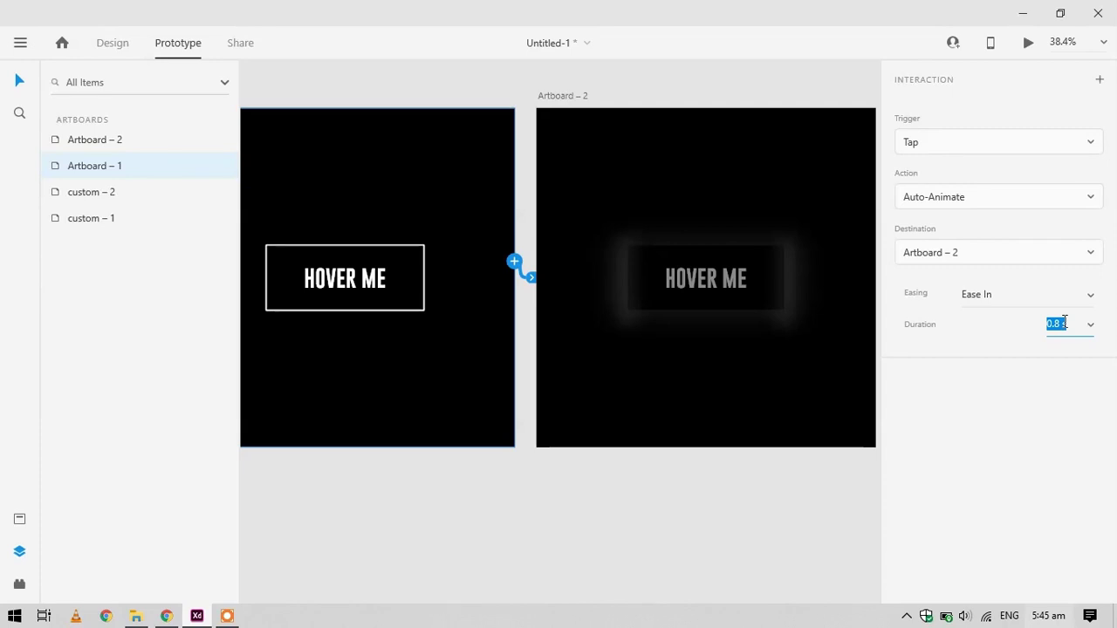
{"action": "key", "text": "Down"}
{"action": "left_click", "coordinate": [1073, 324]}
Link Artboard – 2 back to Artboard – 1 with Auto-Animate on tap and Ease Out easing
{"action": "left_click", "coordinate": [679, 405]}
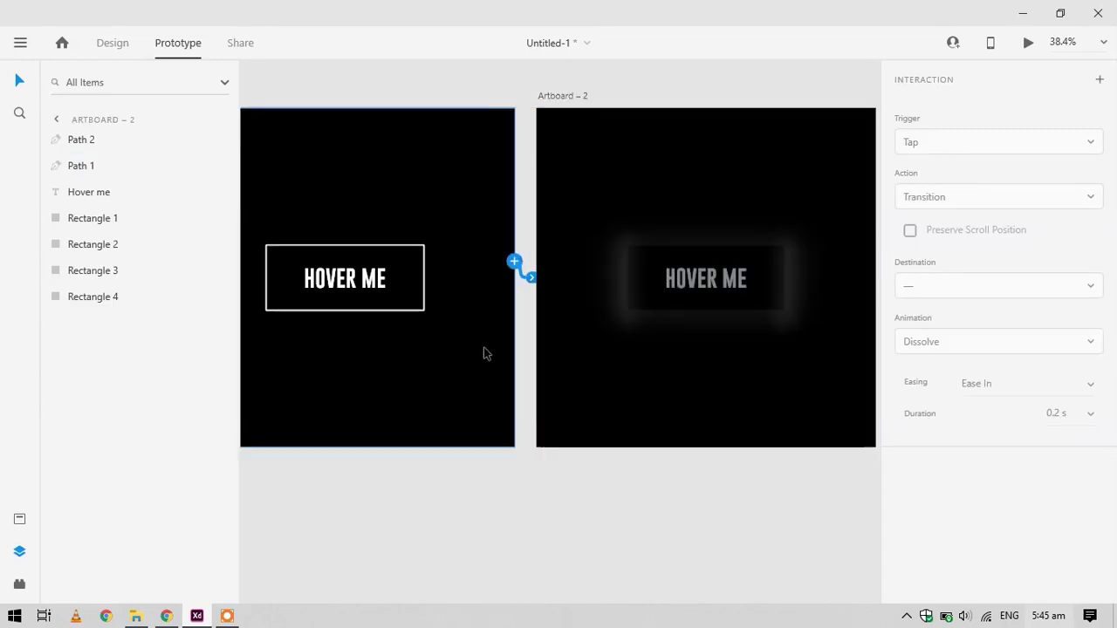
{"action": "left_click_drag", "start_coordinate": [873, 265], "coordinate": [475, 349]}
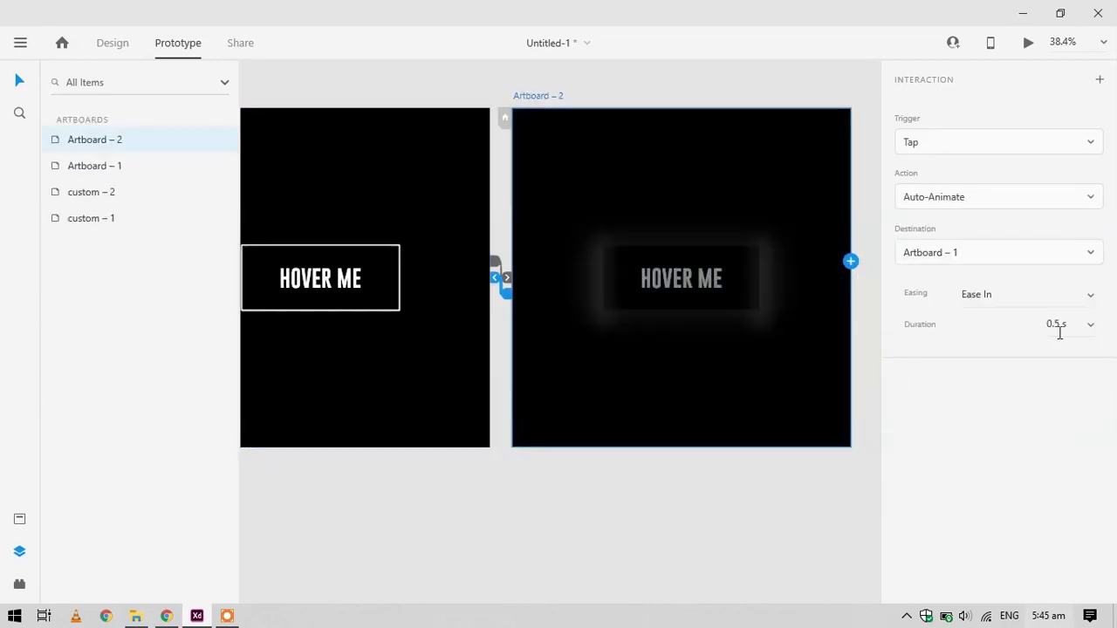
{"action": "left_click", "coordinate": [1047, 307]}
{"action": "left_click", "coordinate": [1047, 266]}
{"action": "left_click", "coordinate": [623, 344]}
Preview the prototype from Artboard – 1 in a maximized window, trigger the transition, and close the preview
{"action": "left_click", "coordinate": [439, 407]}
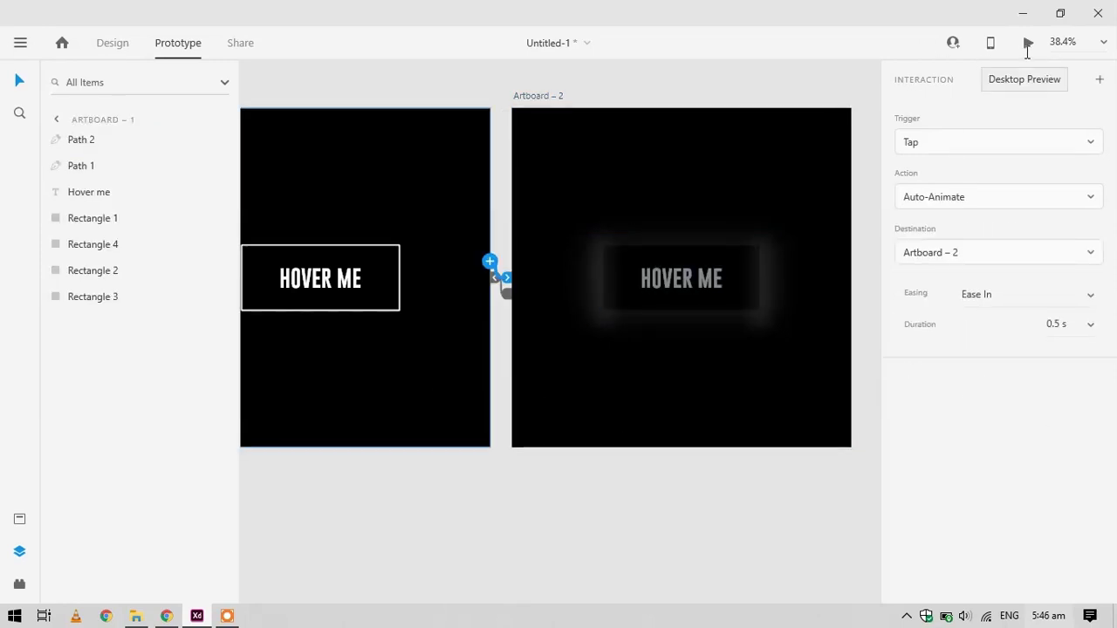
{"action": "left_click", "coordinate": [1026, 43]}
{"action": "double_click", "coordinate": [542, 18]}
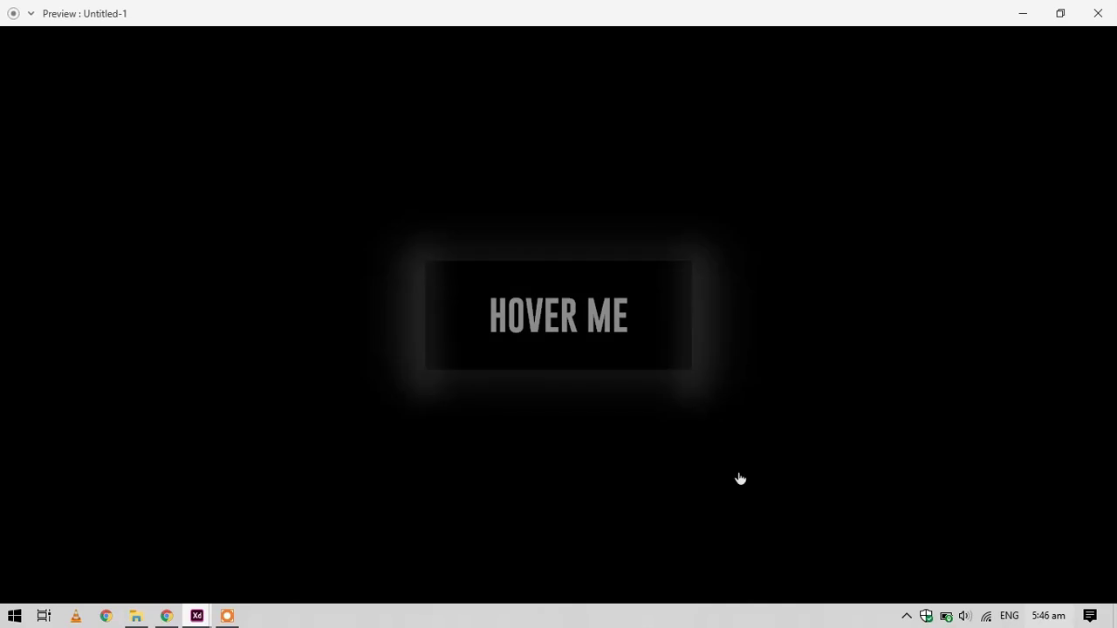
{"action": "left_click", "coordinate": [661, 372]}
{"action": "left_click", "coordinate": [1098, 14]}
Enlarge the invisible Rectangle 1 on Artboard – 2 slightly further about its centre
{"action": "left_click", "coordinate": [113, 43]}
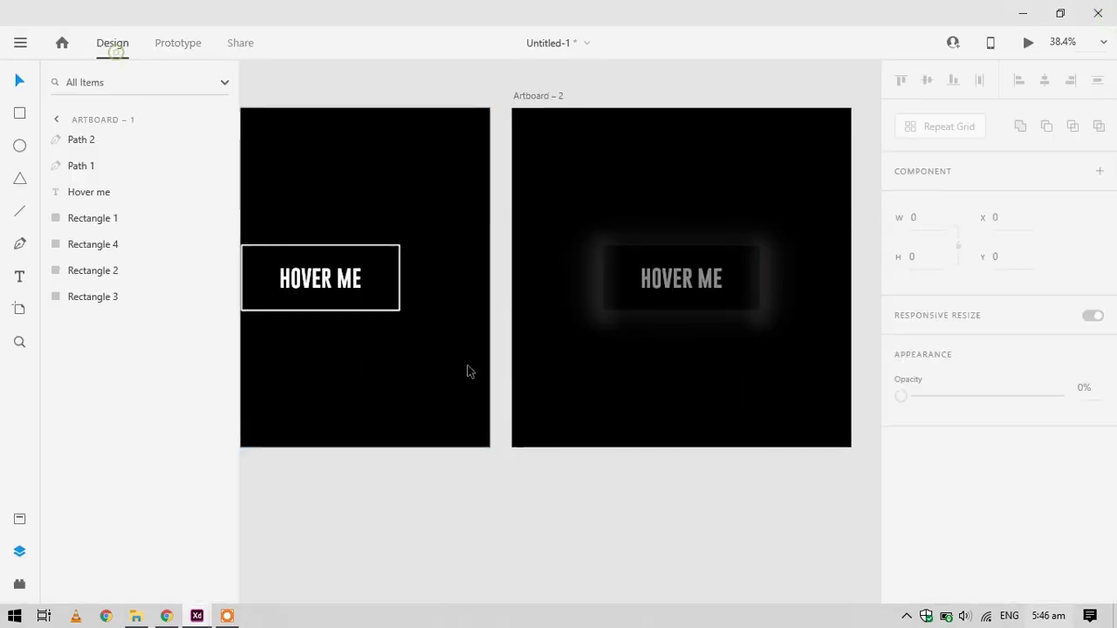
{"action": "left_click", "coordinate": [741, 303]}
{"action": "left_click_drag", "start_coordinate": [704, 274], "coordinate": [642, 340]}
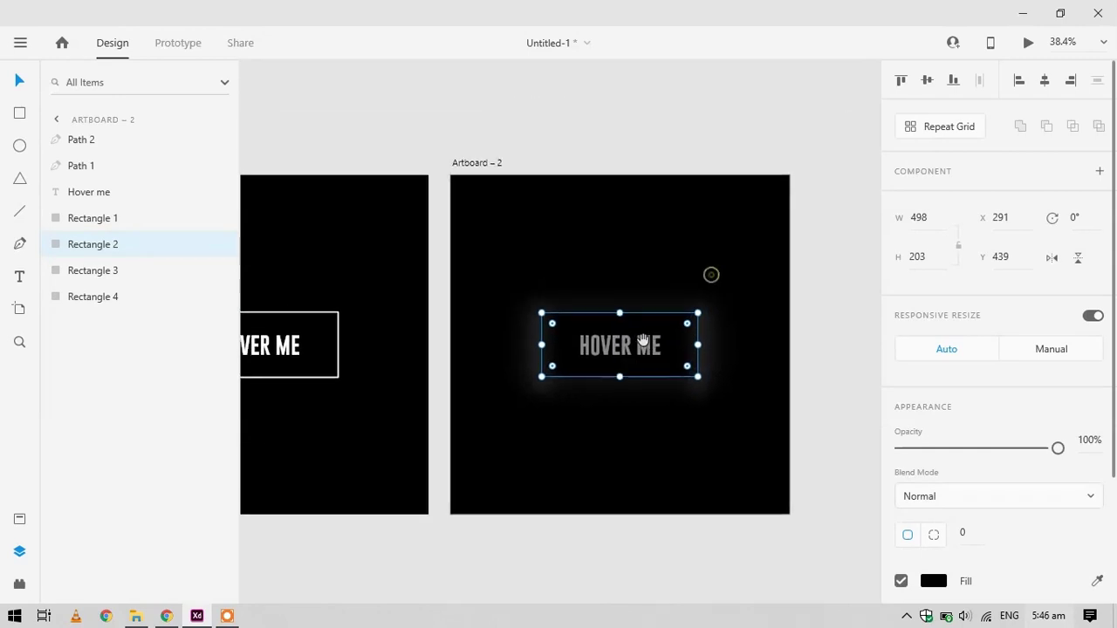
{"action": "left_click", "coordinate": [117, 217]}
{"action": "left_click_drag", "start_coordinate": [715, 302], "coordinate": [725, 297]}
{"action": "left_click", "coordinate": [362, 274]}
Set the easing of Artboard – 2's interaction to Ease In
{"action": "left_click", "coordinate": [178, 43]}
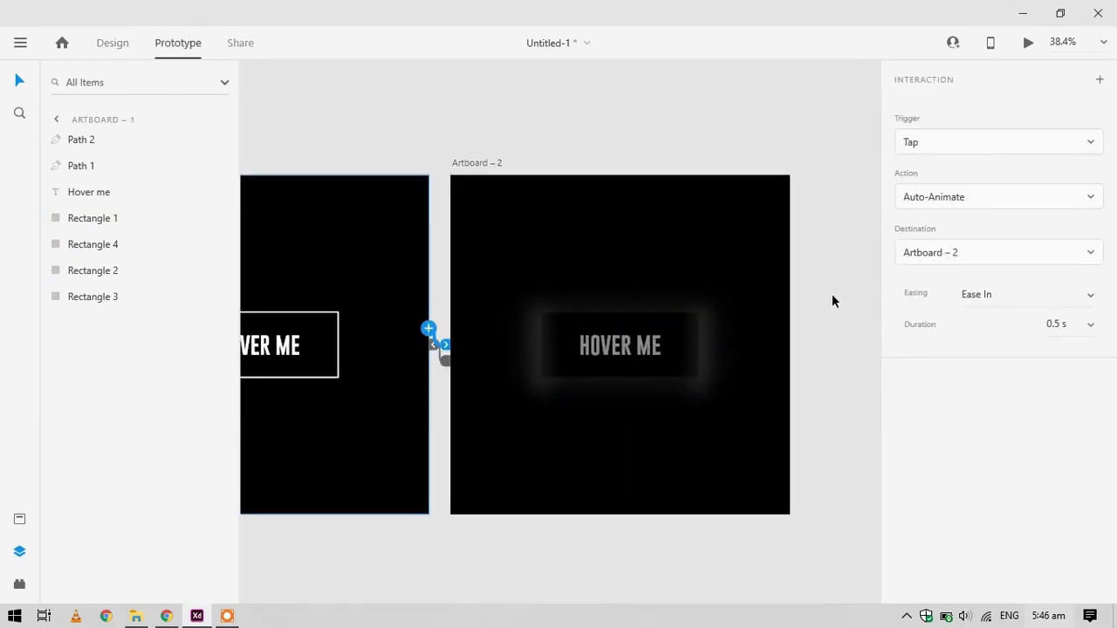
{"action": "left_click", "coordinate": [672, 329]}
{"action": "left_click", "coordinate": [578, 475]}
{"action": "left_click", "coordinate": [1046, 301]}
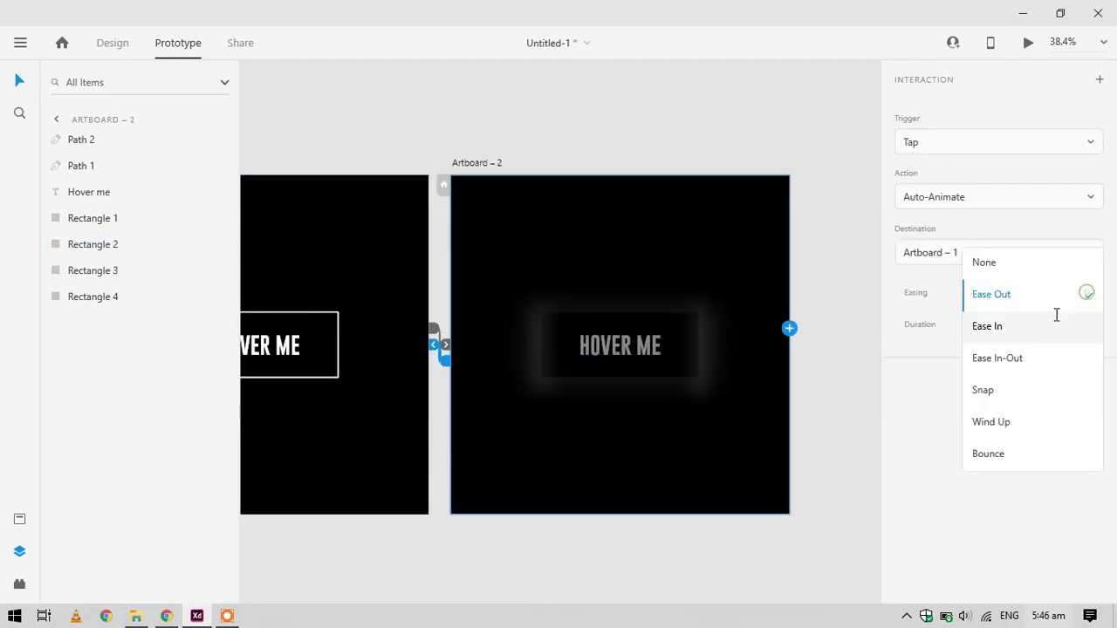
{"action": "left_click", "coordinate": [1041, 339]}
Preview the prototype from Artboard – 2 full size, trigger the transition repeatedly in both directions, and close the preview
{"action": "left_click", "coordinate": [1029, 42]}
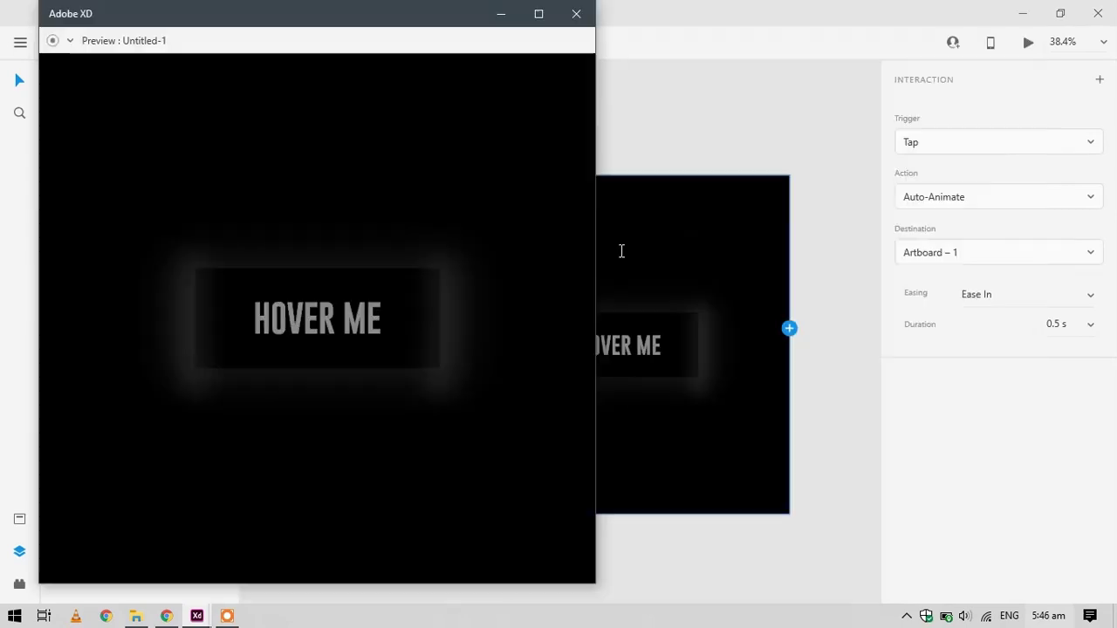
{"action": "left_click", "coordinate": [361, 329]}
{"action": "left_click", "coordinate": [539, 14]}
{"action": "left_click", "coordinate": [559, 375]}
{"action": "left_click", "coordinate": [635, 382]}
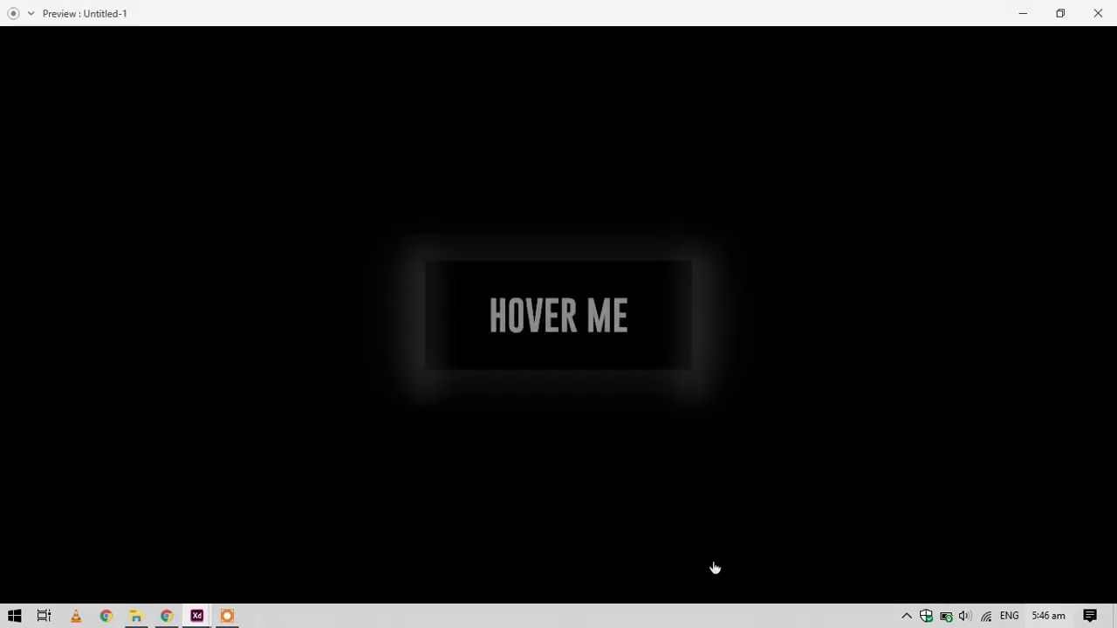
{"action": "left_click", "coordinate": [626, 334]}
{"action": "left_click", "coordinate": [526, 304]}
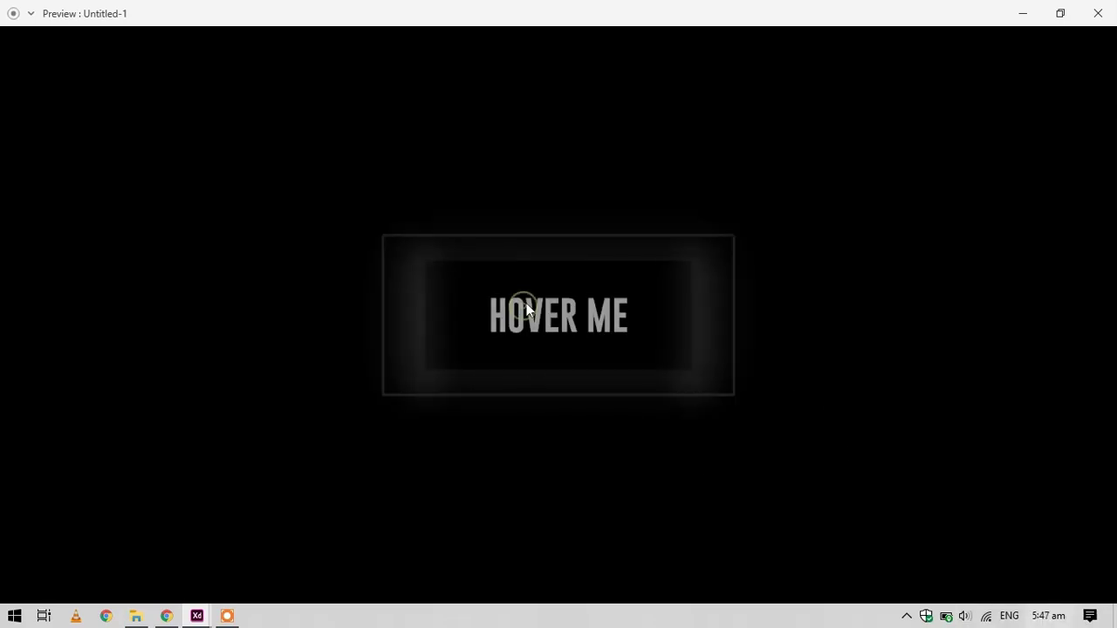
{"action": "left_click", "coordinate": [1096, 14]}
Find the custom – 1 and custom – 2 artboards and preview the custom – 2 button for comparison
{"action": "scroll", "coordinate": [463, 420], "scroll_direction": "down", "scroll_amount": 2}
{"action": "left_click_drag", "start_coordinate": [349, 413], "coordinate": [1038, 349]}
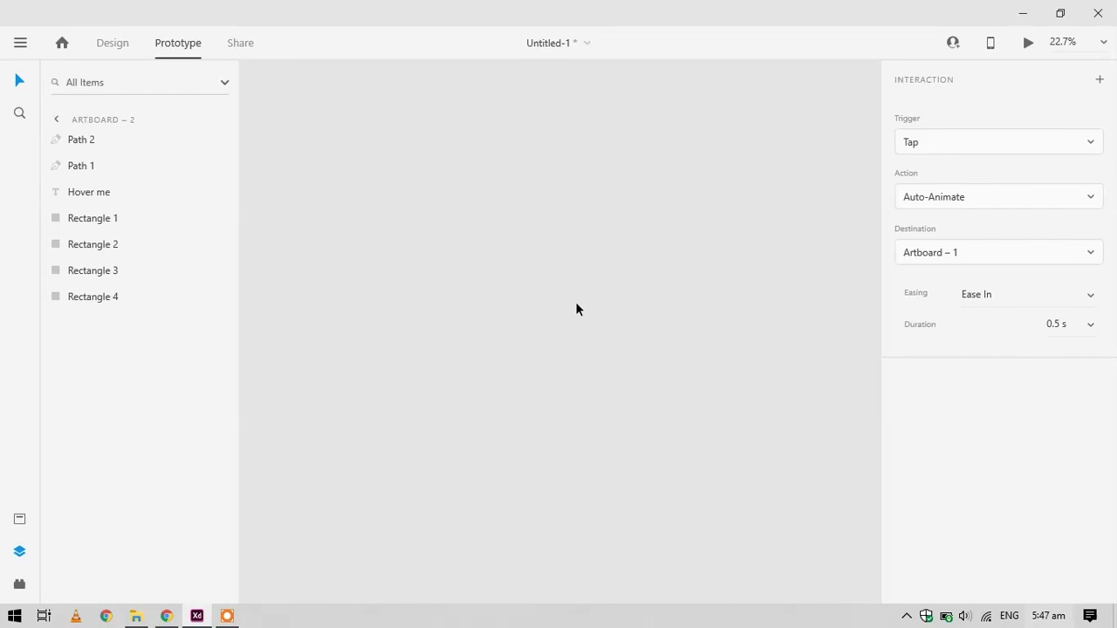
{"action": "scroll", "coordinate": [575, 301], "scroll_direction": "down", "scroll_amount": 4}
{"action": "left_click_drag", "start_coordinate": [676, 211], "coordinate": [749, 327]}
{"action": "left_click_drag", "start_coordinate": [708, 265], "coordinate": [494, 312]}
{"action": "left_click", "coordinate": [488, 454]}
{"action": "scroll", "coordinate": [276, 324], "scroll_direction": "up", "scroll_amount": 5}
{"action": "left_click", "coordinate": [809, 314]}
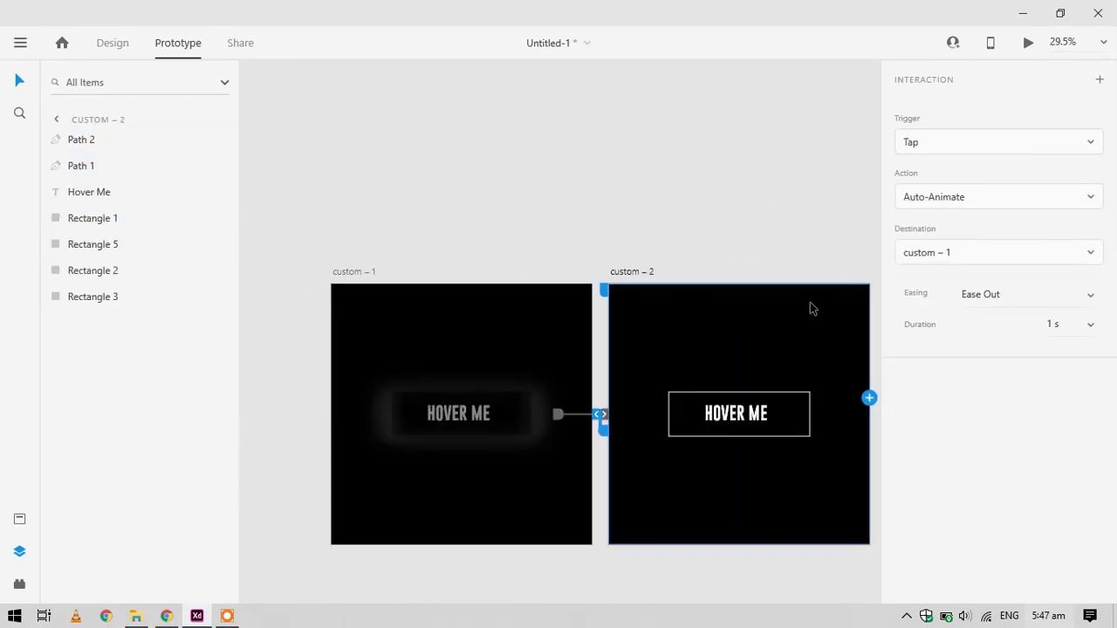
{"action": "left_click", "coordinate": [1028, 42]}
{"action": "left_click", "coordinate": [538, 13]}
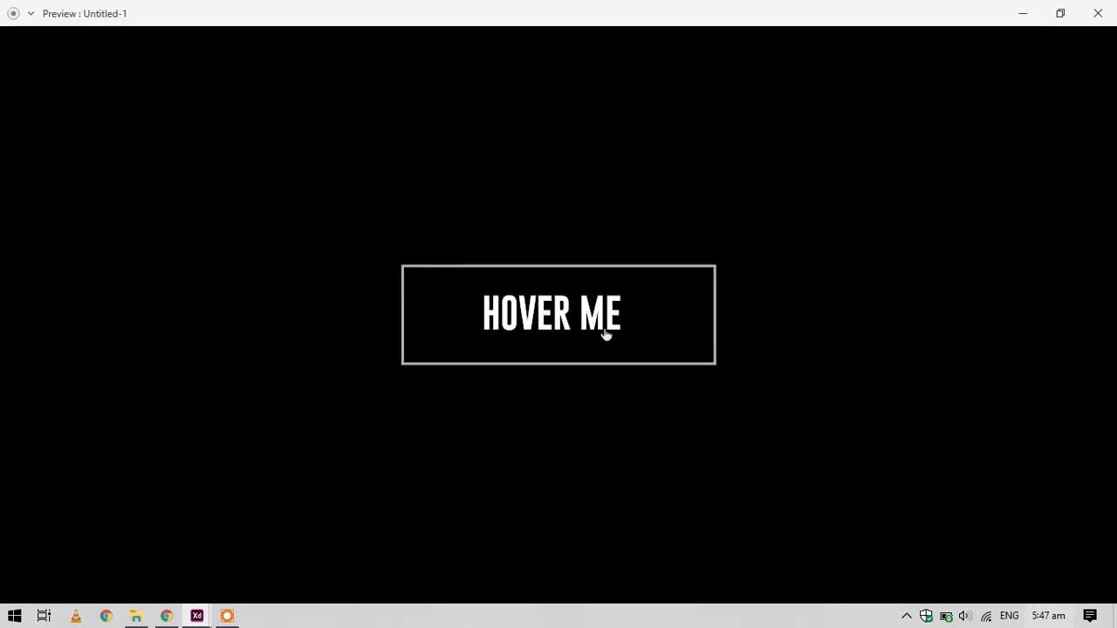
{"action": "left_click", "coordinate": [1097, 14]}
Set the transition duration of both Artboard – 2 and Artboard – 1 to 1 s
{"action": "scroll", "coordinate": [328, 355], "scroll_direction": "right", "scroll_amount": 8}
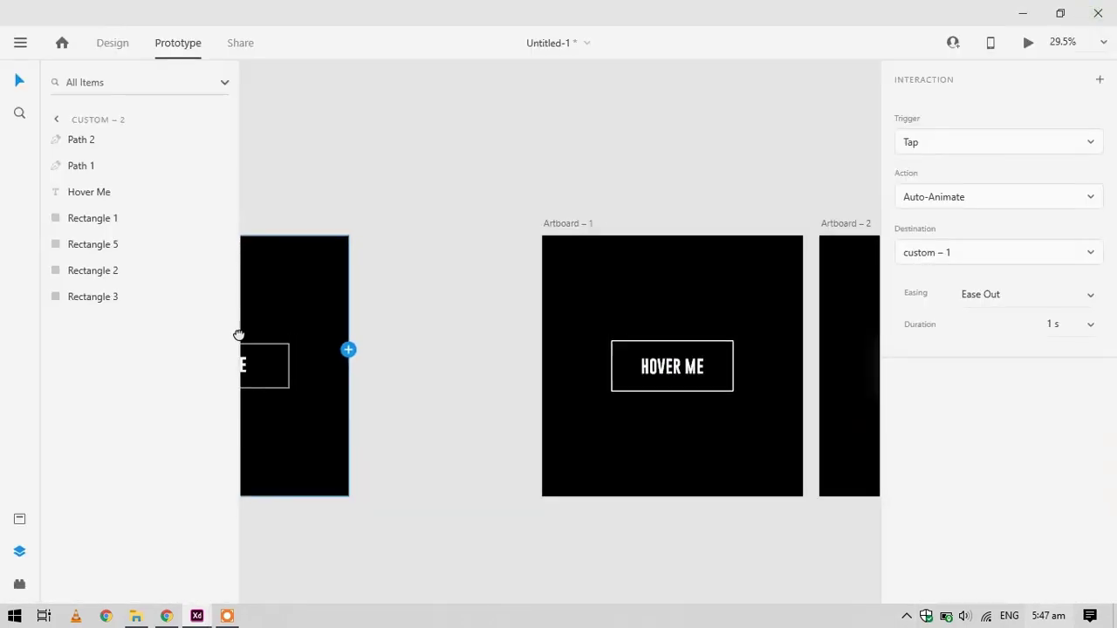
{"action": "left_click", "coordinate": [650, 288]}
{"action": "left_click", "coordinate": [1090, 323]}
{"action": "left_click", "coordinate": [1075, 379]}
{"action": "left_click", "coordinate": [576, 379]}
{"action": "left_click", "coordinate": [1091, 325]}
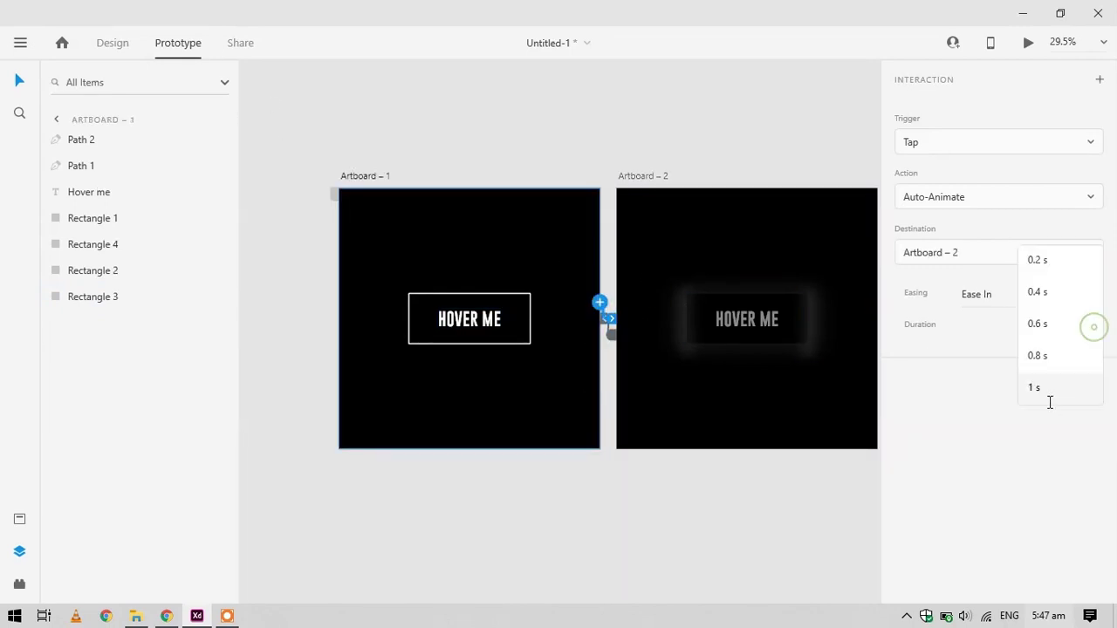
{"action": "left_click", "coordinate": [1050, 394]}
Preview the slowed button animation from Artboard – 1 in a maximized window and trigger its transition
{"action": "left_click", "coordinate": [729, 231]}
{"action": "left_click", "coordinate": [1027, 44]}
{"action": "left_click", "coordinate": [576, 13]}
{"action": "left_click", "coordinate": [559, 254]}
{"action": "left_click", "coordinate": [1025, 44]}
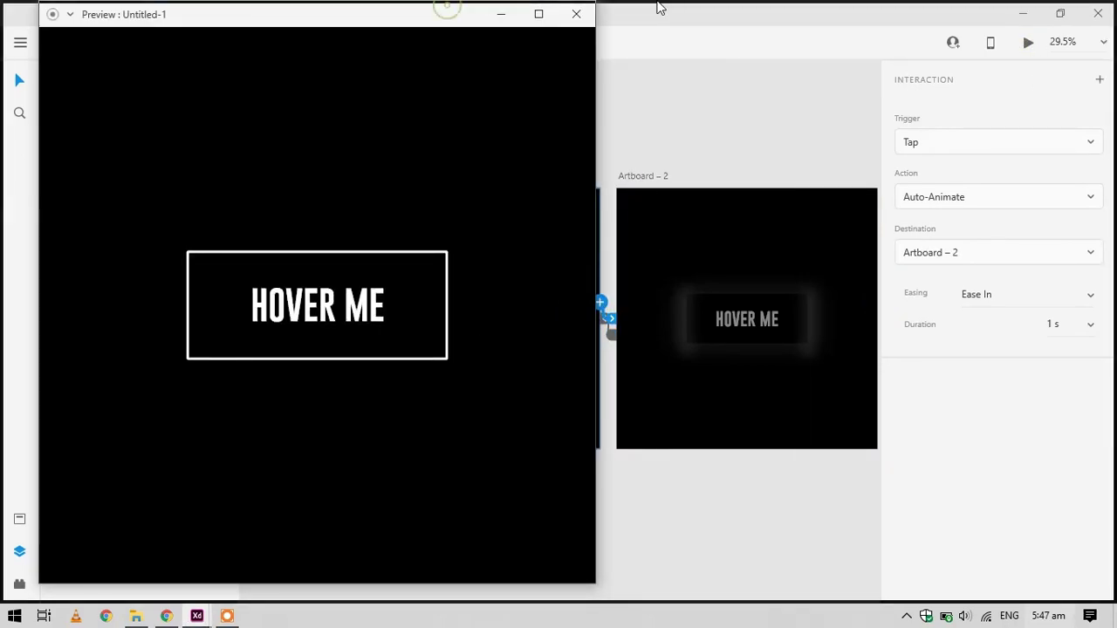
{"action": "double_click", "coordinate": [452, 8]}
{"action": "left_click", "coordinate": [601, 317]}
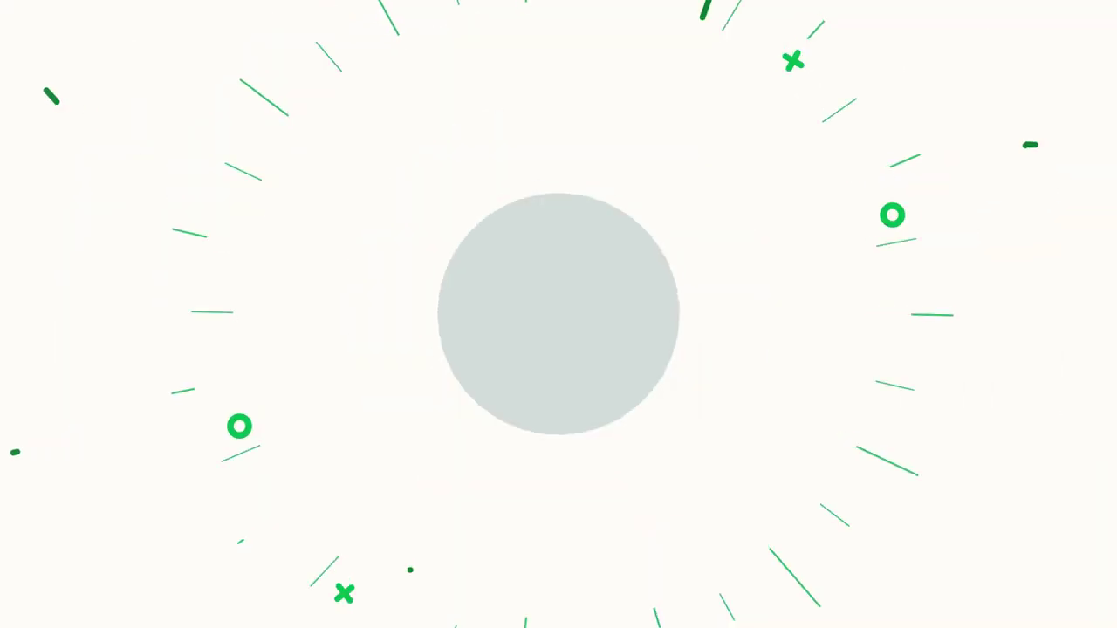